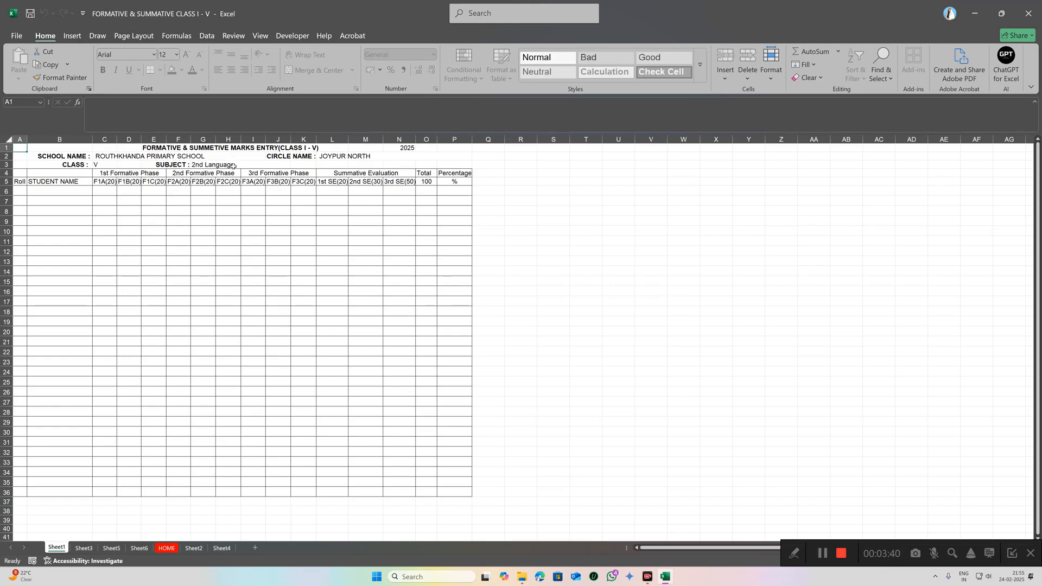
# Step: Set the class in C3 to III using its dropdown
pyautogui.click(108, 165)
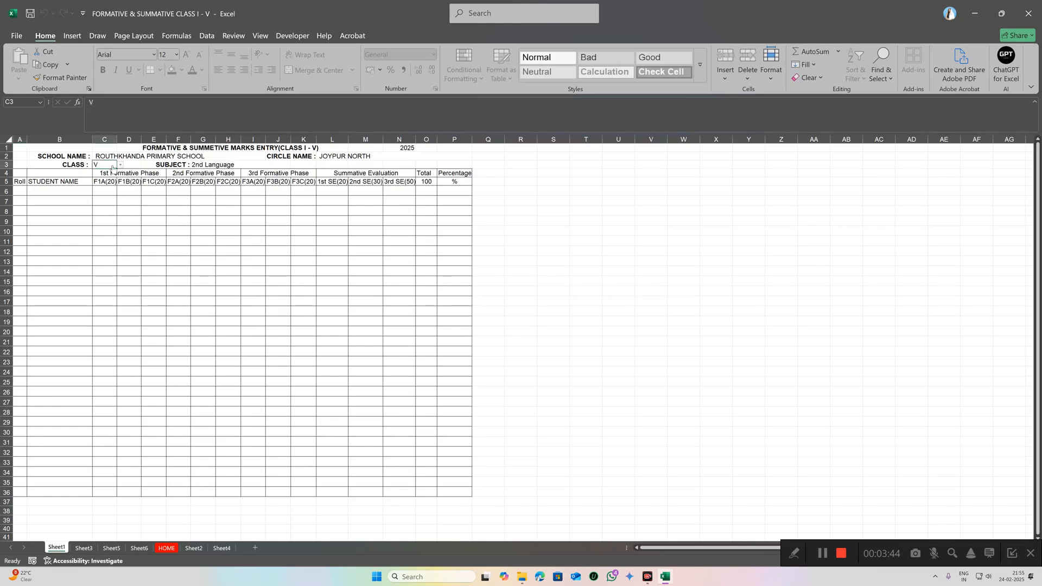
pyautogui.click(121, 165)
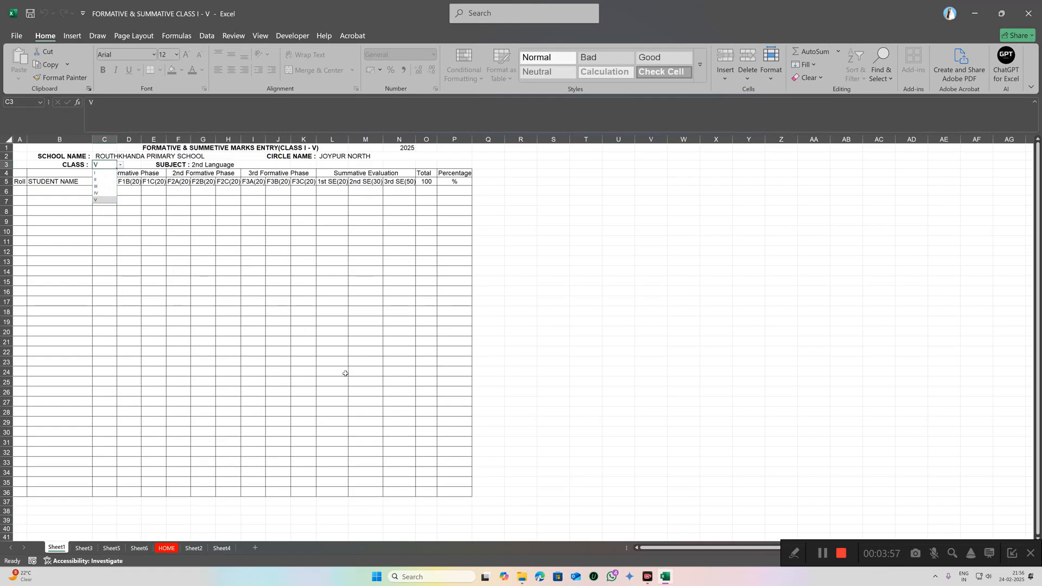
pyautogui.click(97, 174)
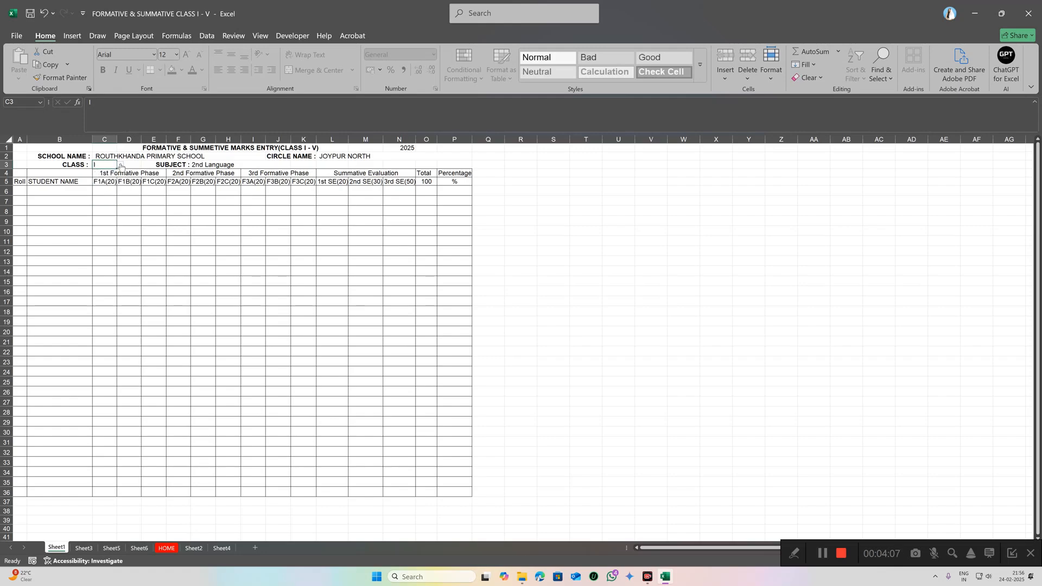
pyautogui.click(121, 165)
pyautogui.click(100, 186)
# Step: Set the subject in G3 to Mathematics from the subject dropdown
pyautogui.click(249, 167)
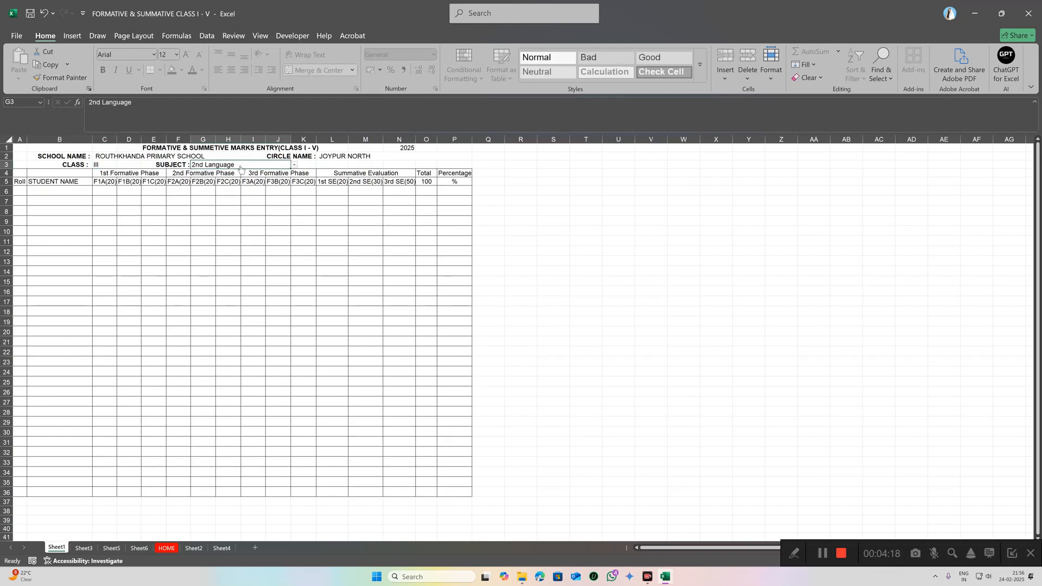
pyautogui.click(294, 165)
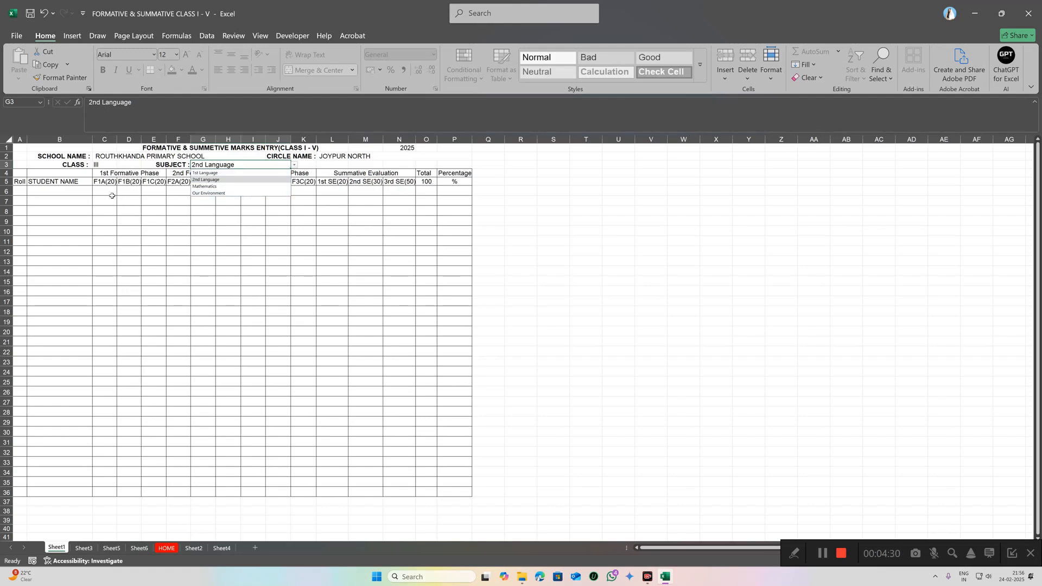
pyautogui.click(224, 173)
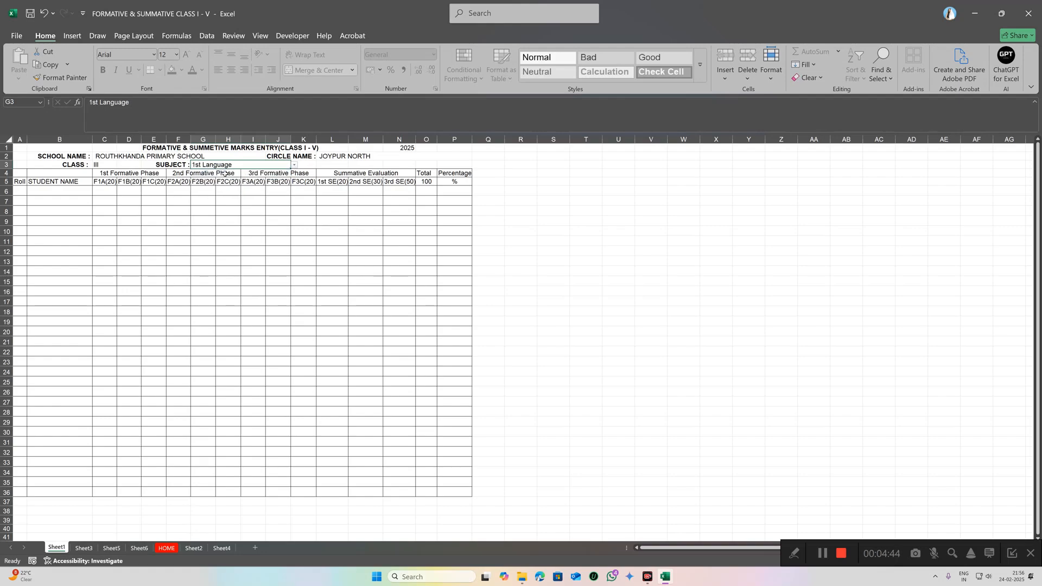
pyautogui.click(294, 166)
pyautogui.click(217, 187)
pyautogui.click(294, 165)
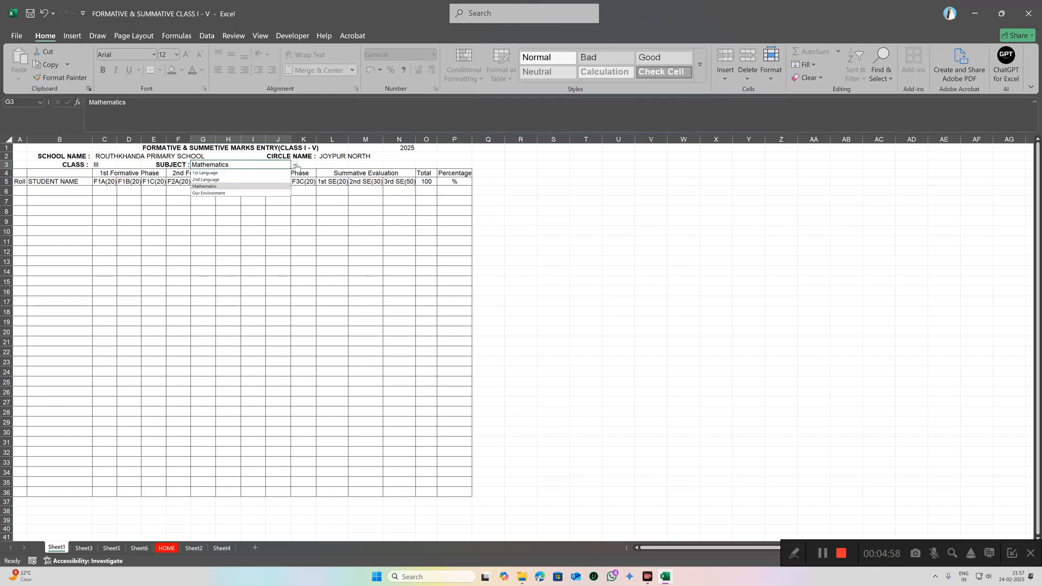
pyautogui.click(305, 190)
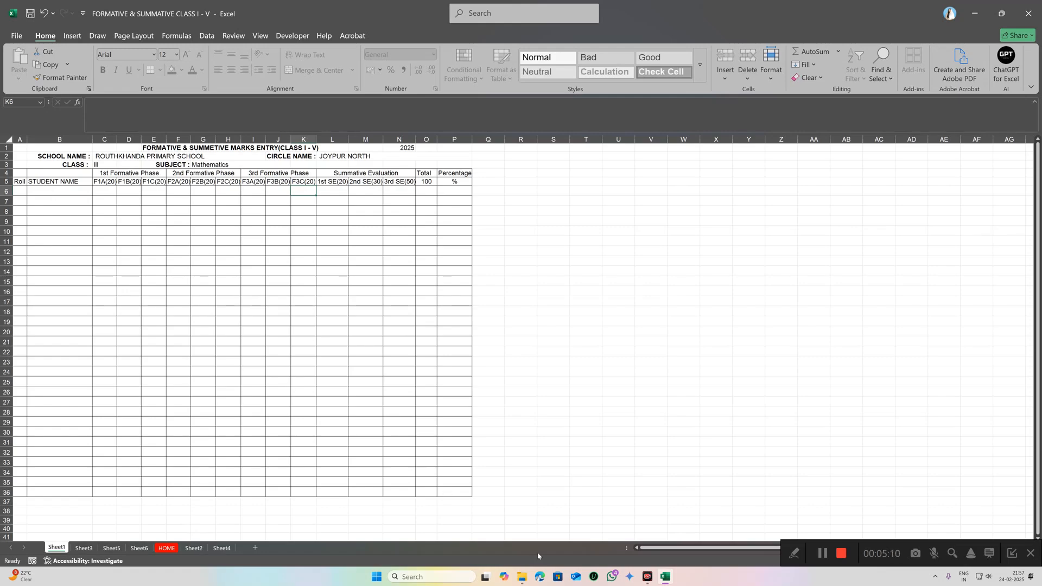
# Step: Copy the student names in B5:B27 from RESULT PP, then return to the FORMATIVE workbook
pyautogui.moveTo(663, 578)
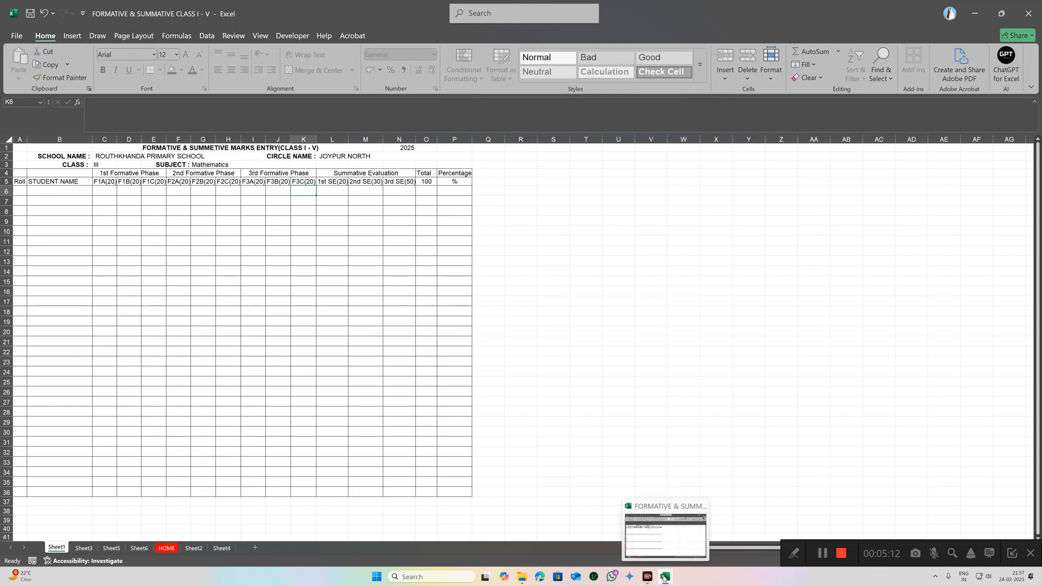
pyautogui.click(975, 17)
pyautogui.moveTo(663, 580)
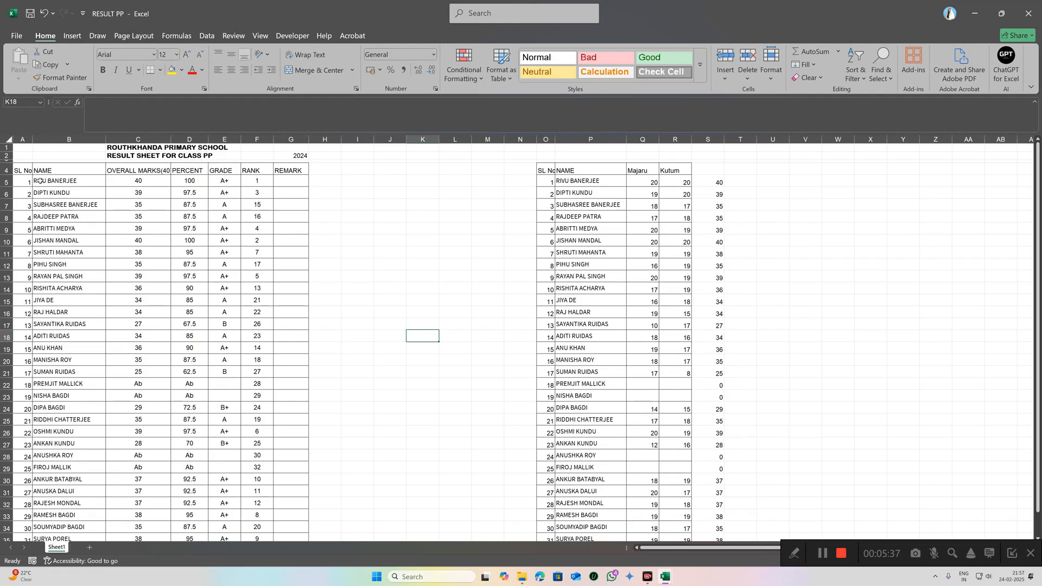
pyautogui.moveTo(40, 180); pyautogui.dragTo(55, 444)
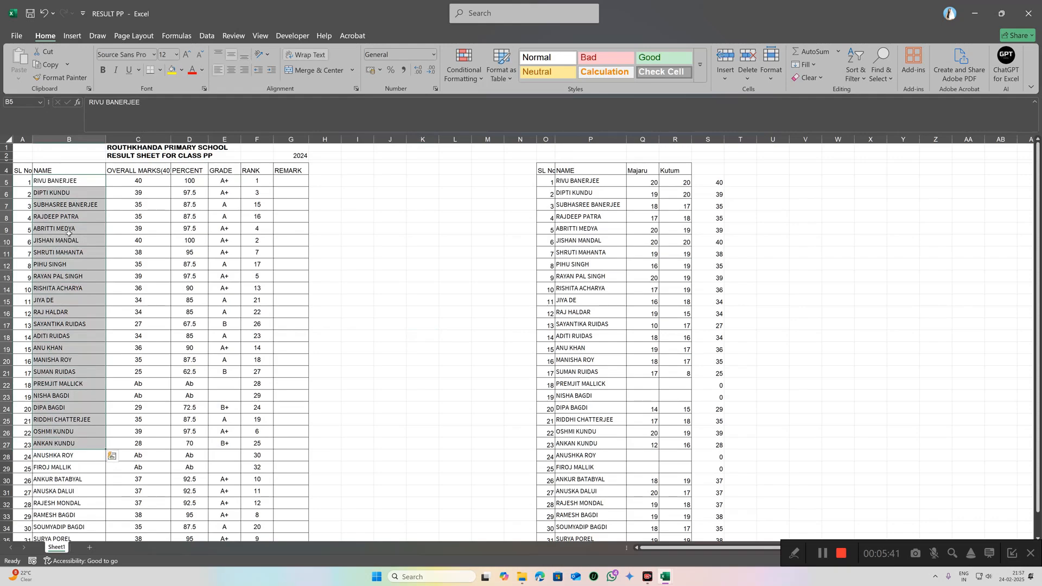
pyautogui.rightClick(52, 196)
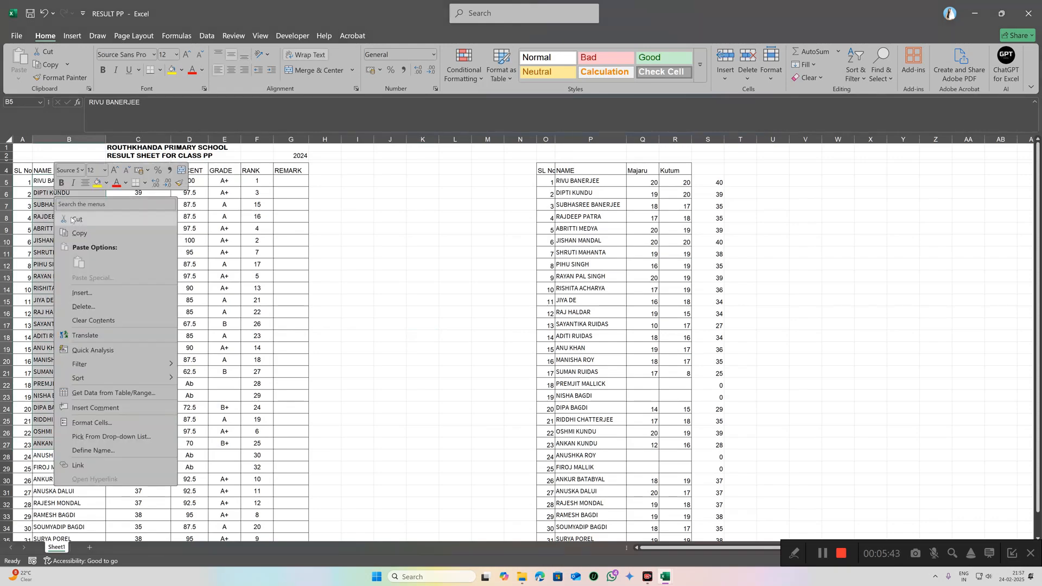
pyautogui.click(80, 234)
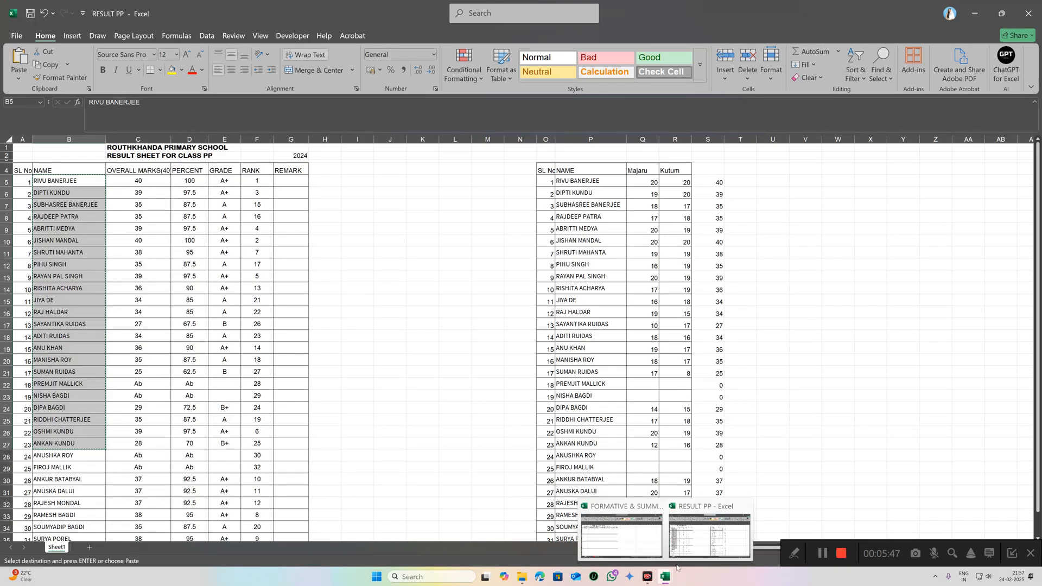
pyautogui.click(621, 535)
# Step: Paste the student names at B6 and fill roll numbers 1–23 down column A to row 28
pyautogui.rightClick(73, 193)
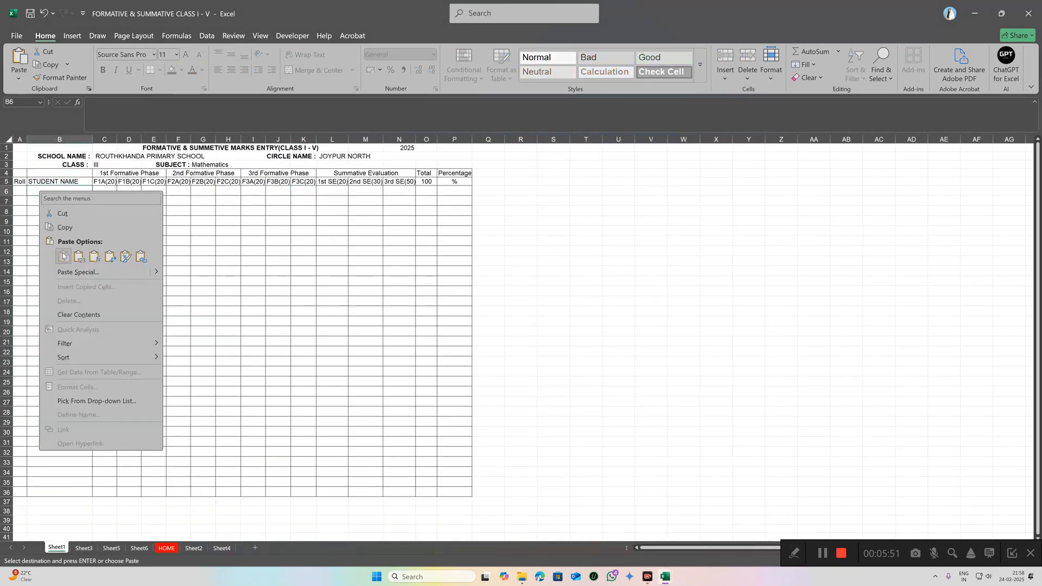
pyautogui.click(48, 254)
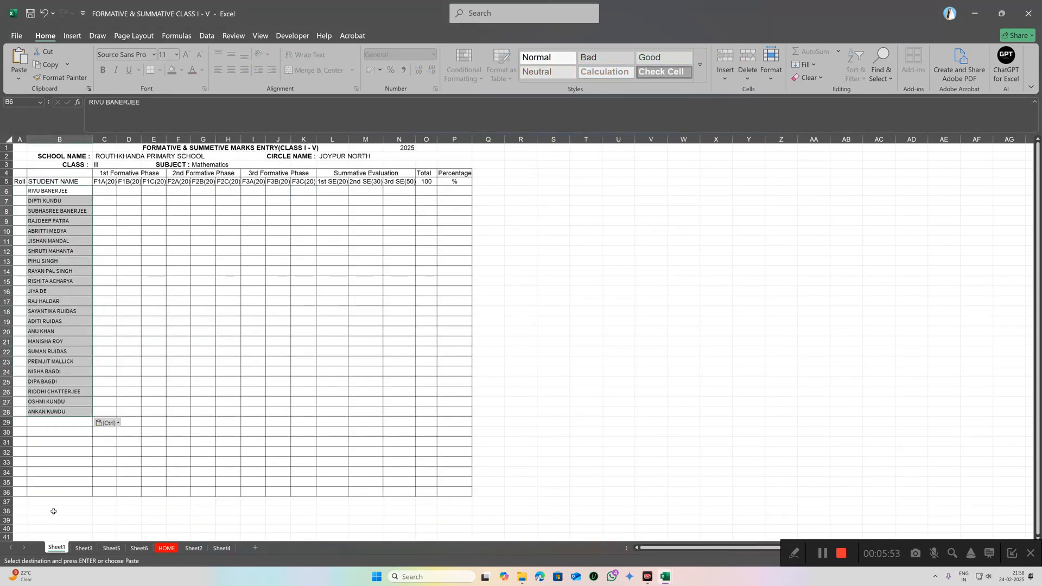
pyautogui.click(21, 192)
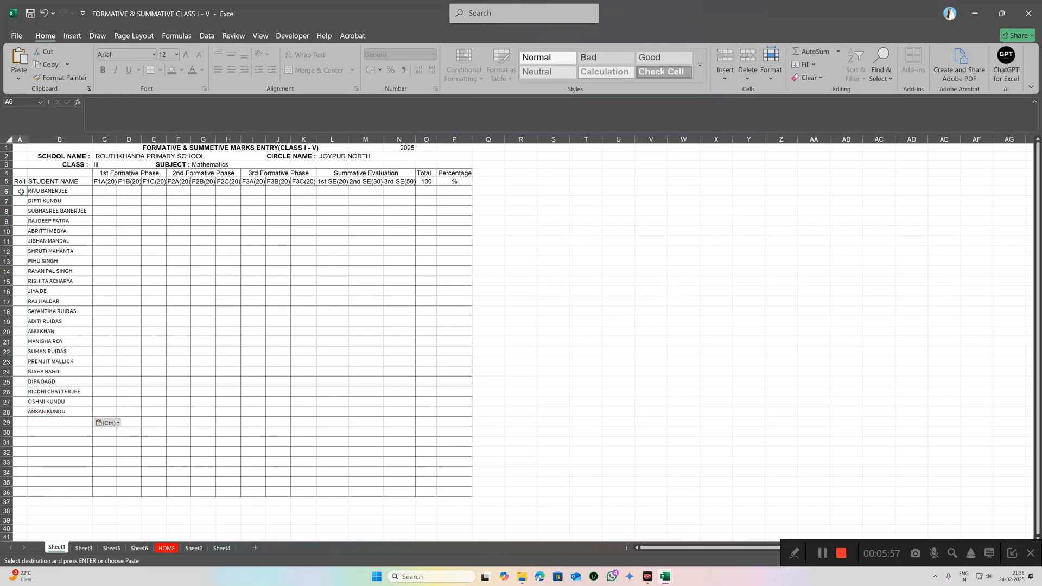
pyautogui.write('1')
pyautogui.press('Return')
pyautogui.write('2')
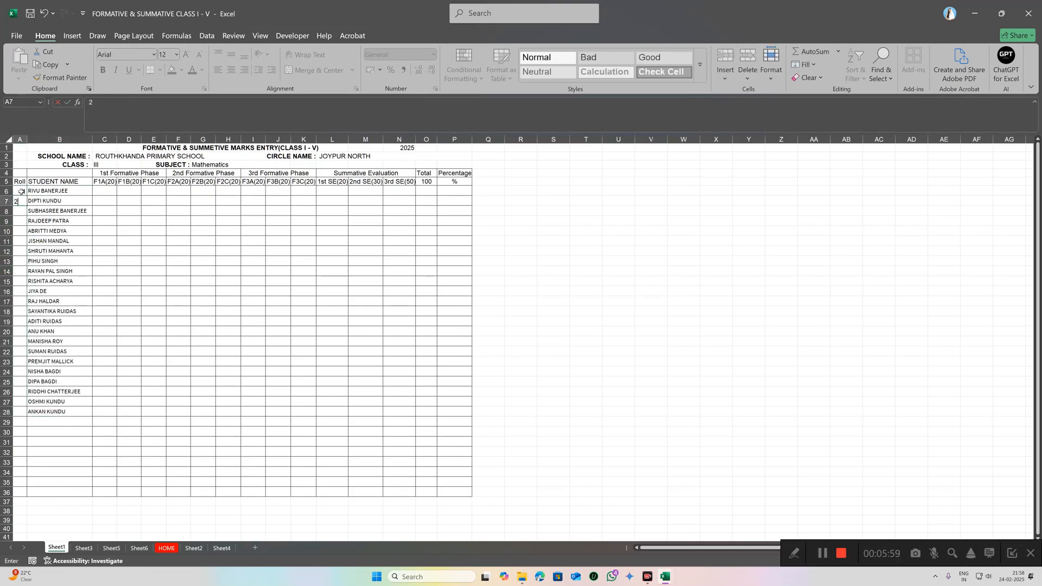
pyautogui.press('Return')
pyautogui.write('3')
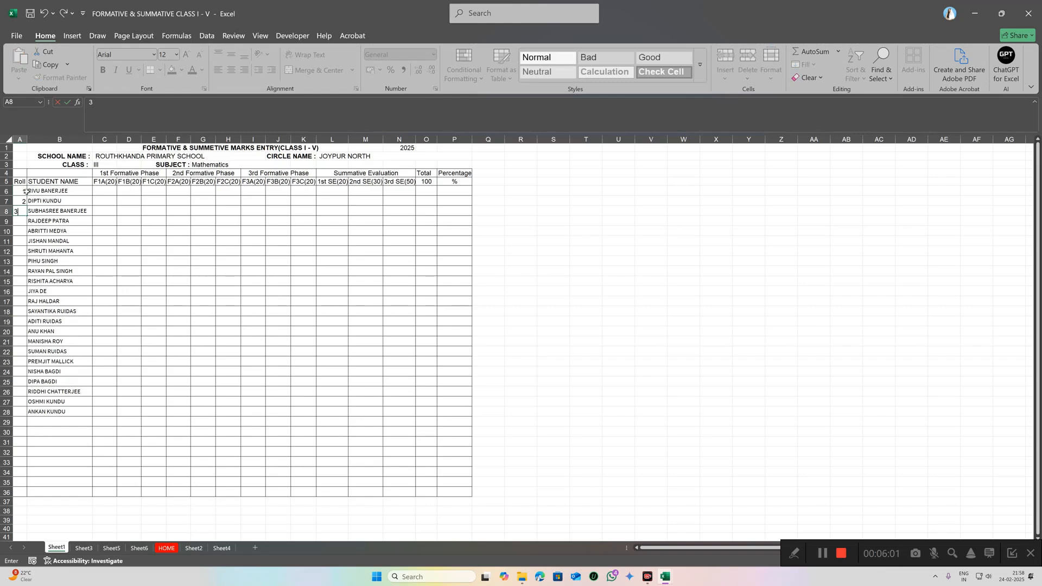
pyautogui.click(86, 213)
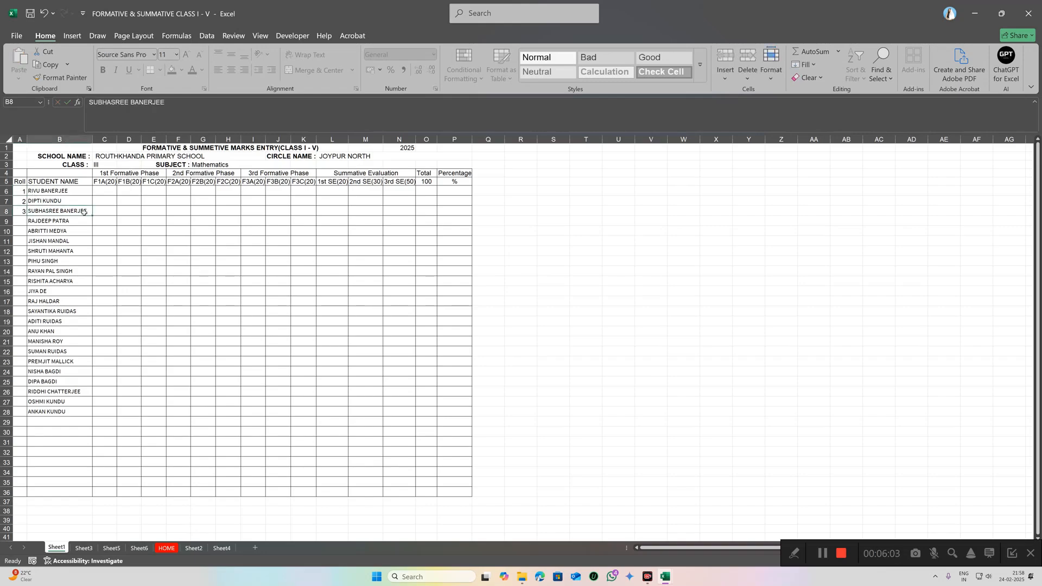
pyautogui.moveTo(24, 191); pyautogui.dragTo(50, 413)
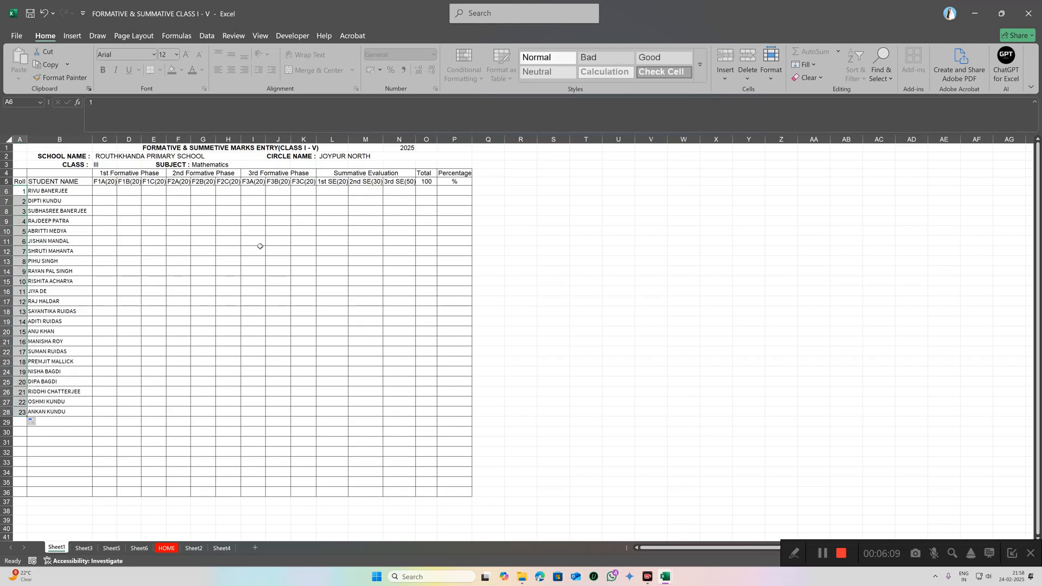
pyautogui.click(118, 268)
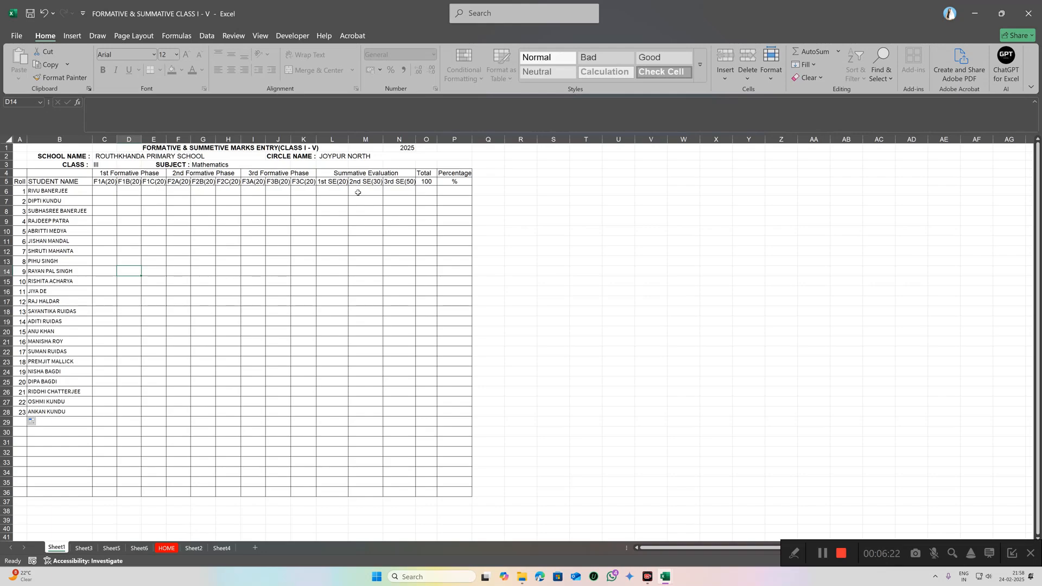
# Step: Enter 15 as the first student's F1A(20) mark, then try 25 for the second student
pyautogui.click(109, 191)
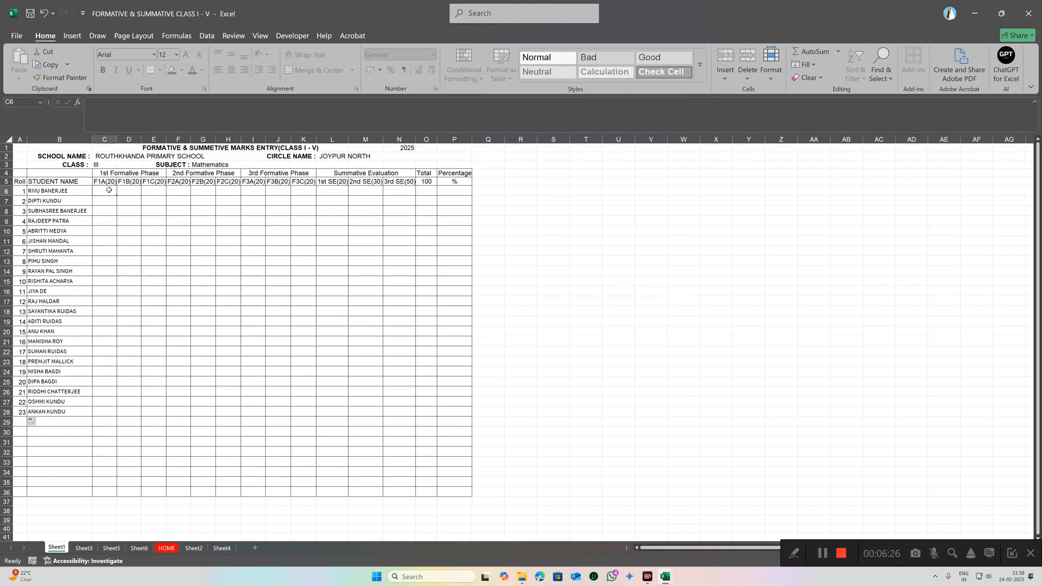
pyautogui.write('15')
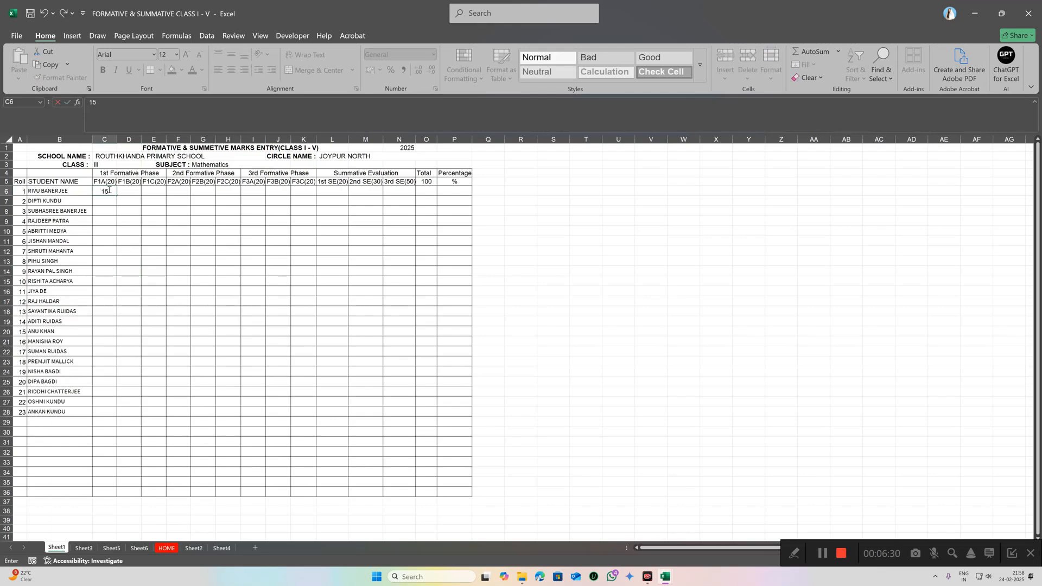
pyautogui.click(124, 191)
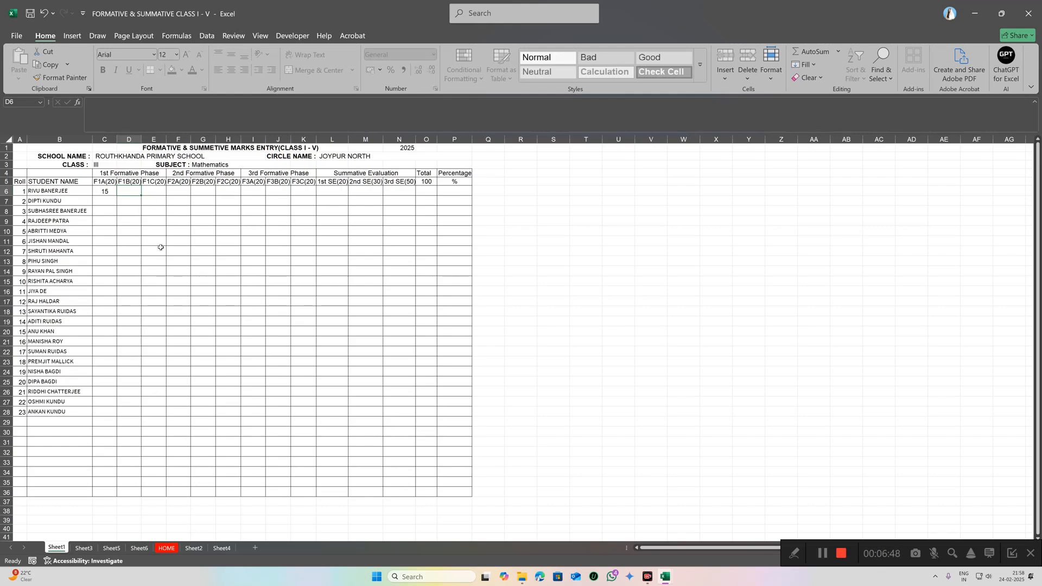
pyautogui.click(104, 201)
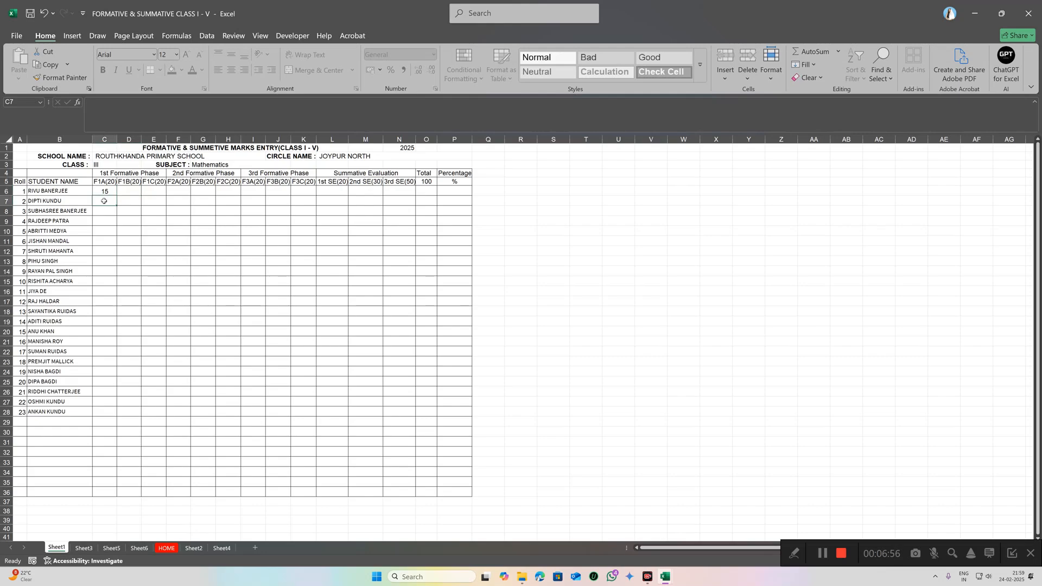
pyautogui.write('25')
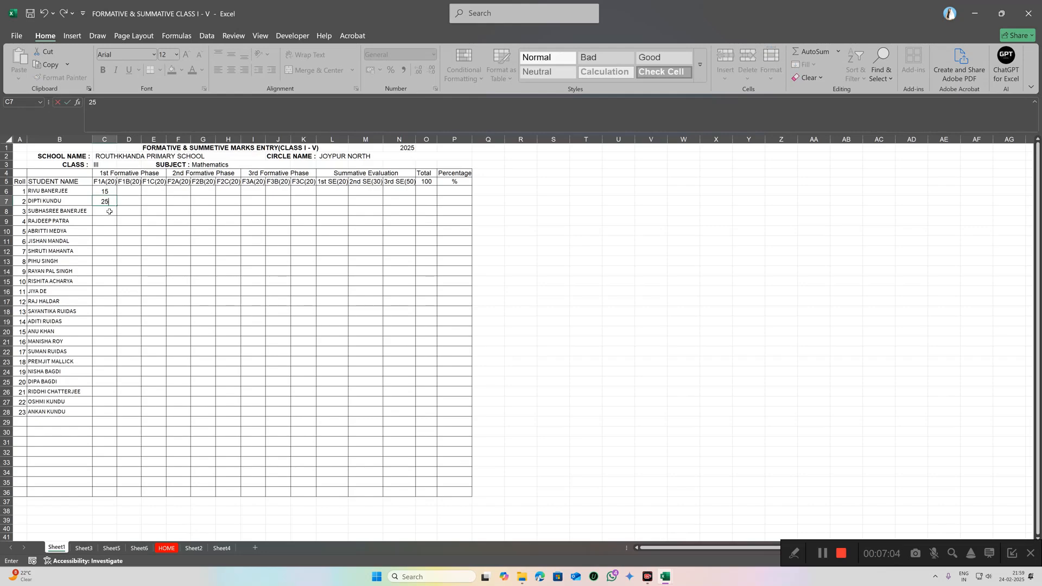
pyautogui.click(109, 211)
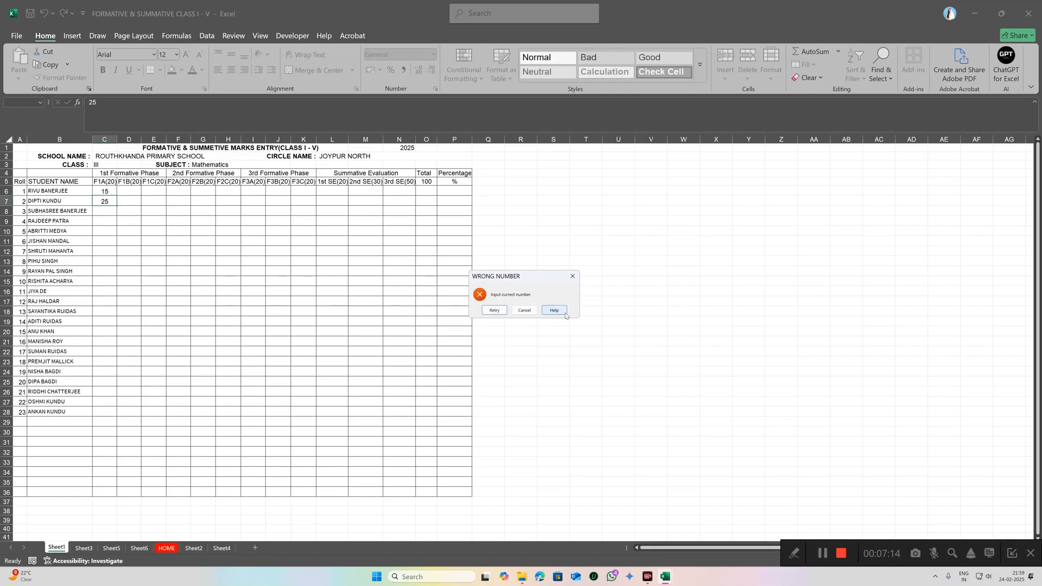
pyautogui.click(574, 277)
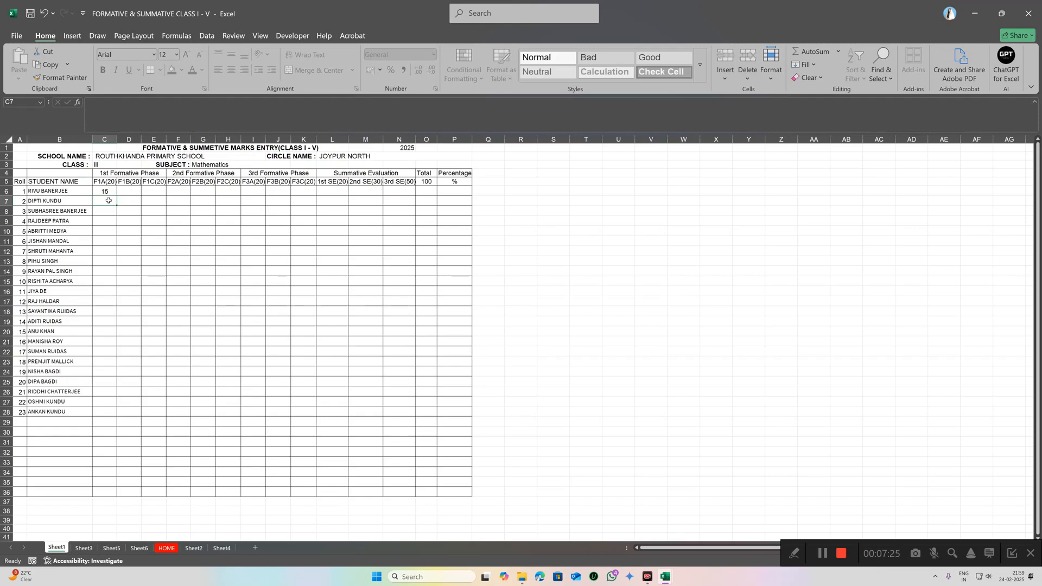
pyautogui.write('1')
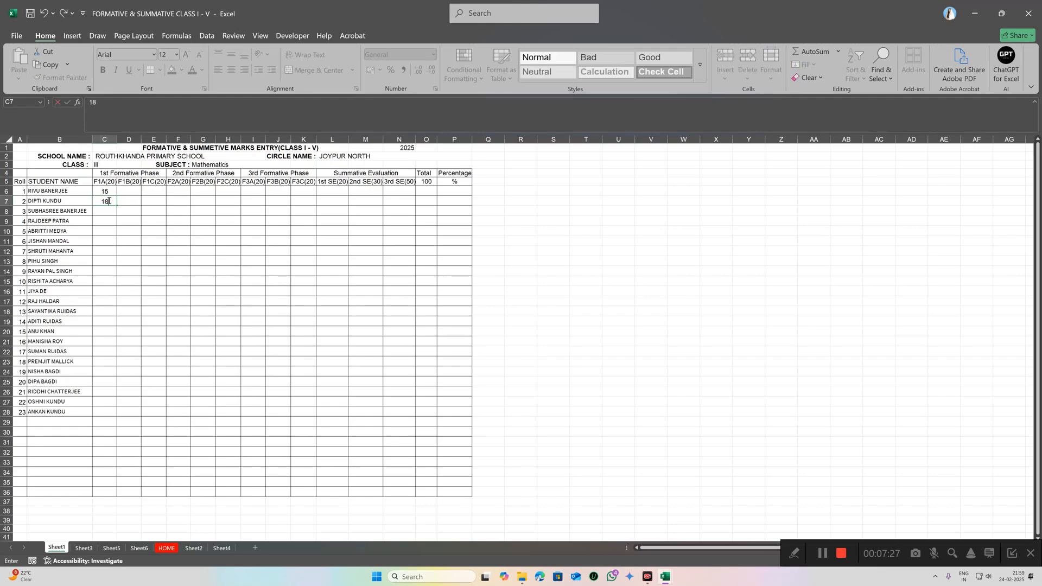
pyautogui.write('8')
pyautogui.click(110, 210)
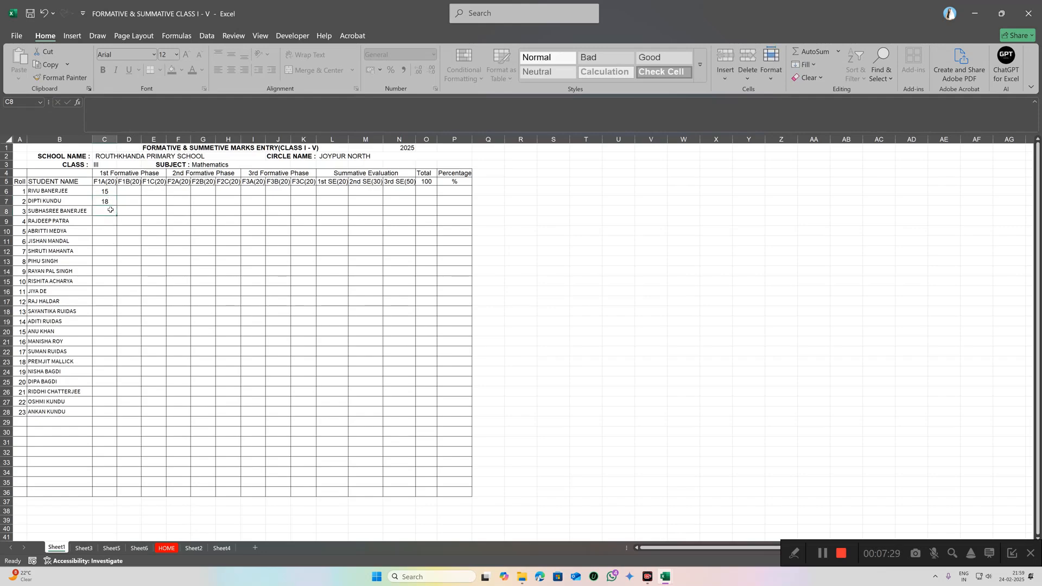
pyautogui.write('20')
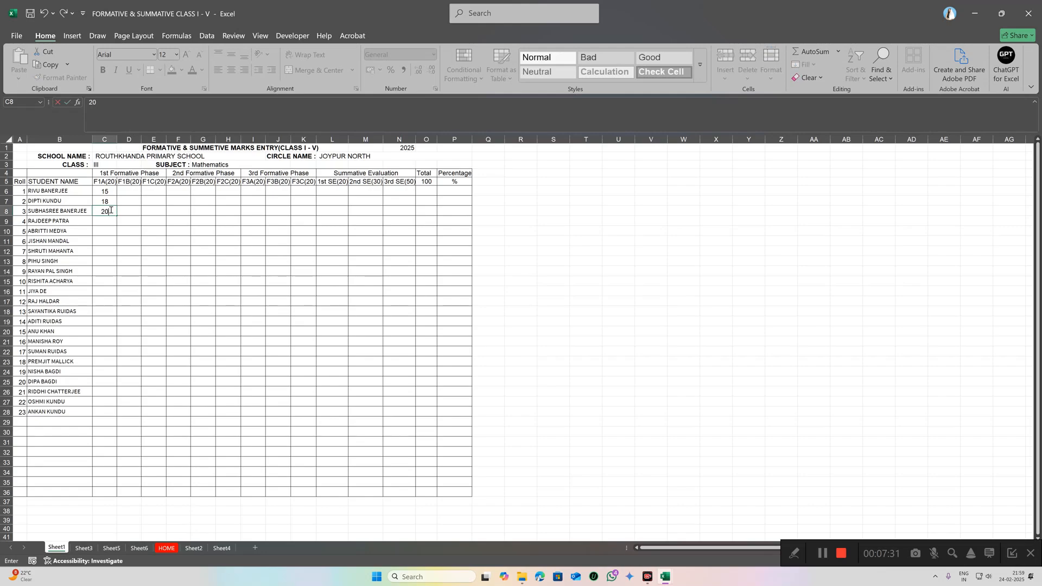
pyautogui.click(113, 230)
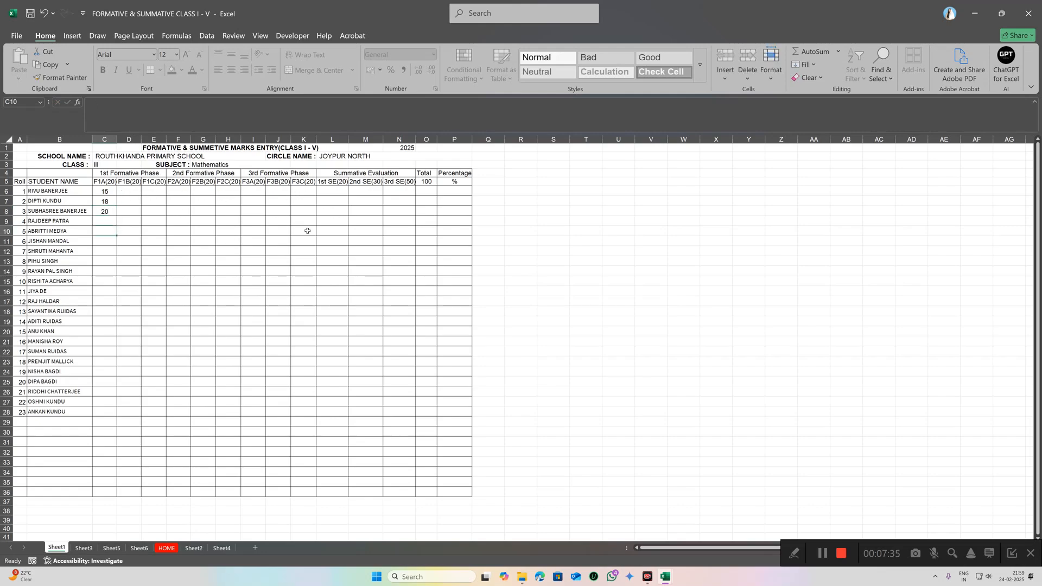
pyautogui.click(305, 192)
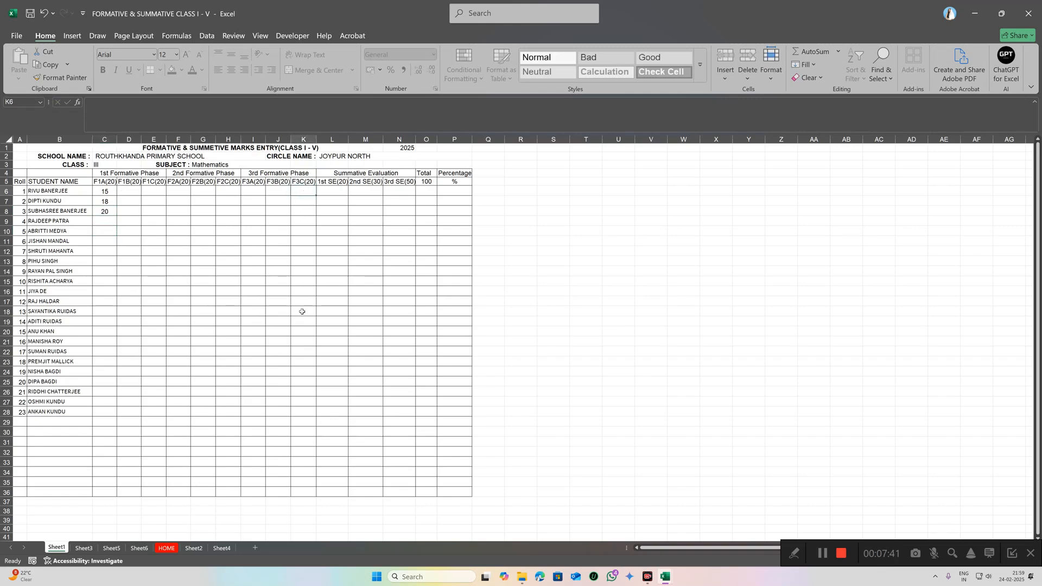
pyautogui.click(104, 401)
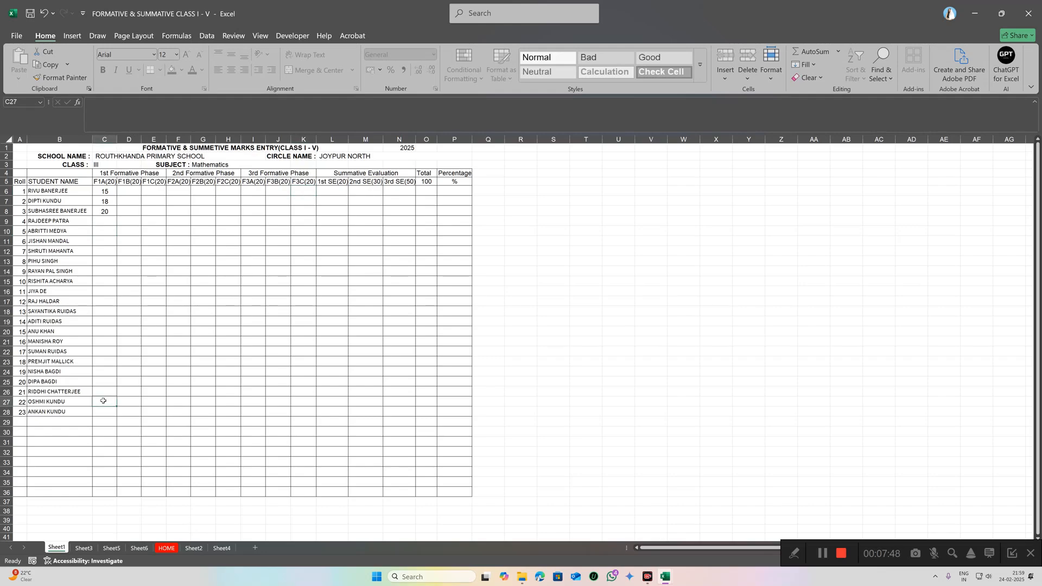
pyautogui.write('50')
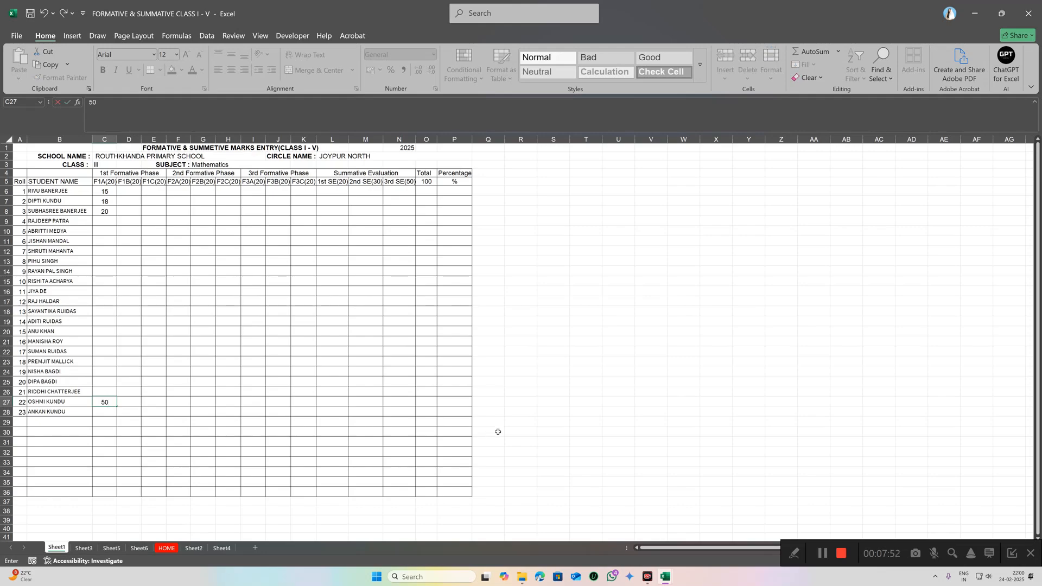
pyautogui.click(105, 412)
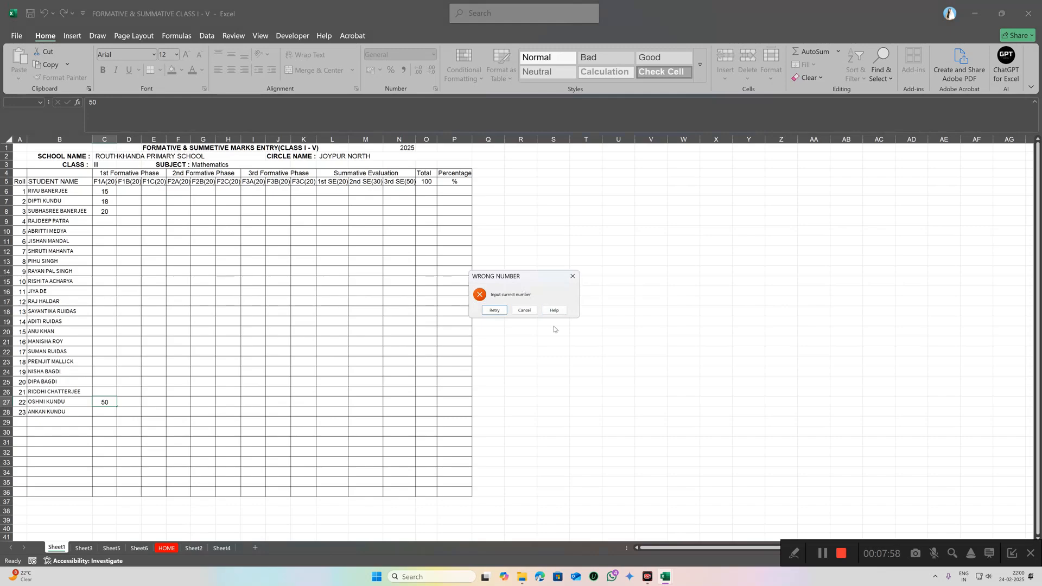
pyautogui.click(494, 311)
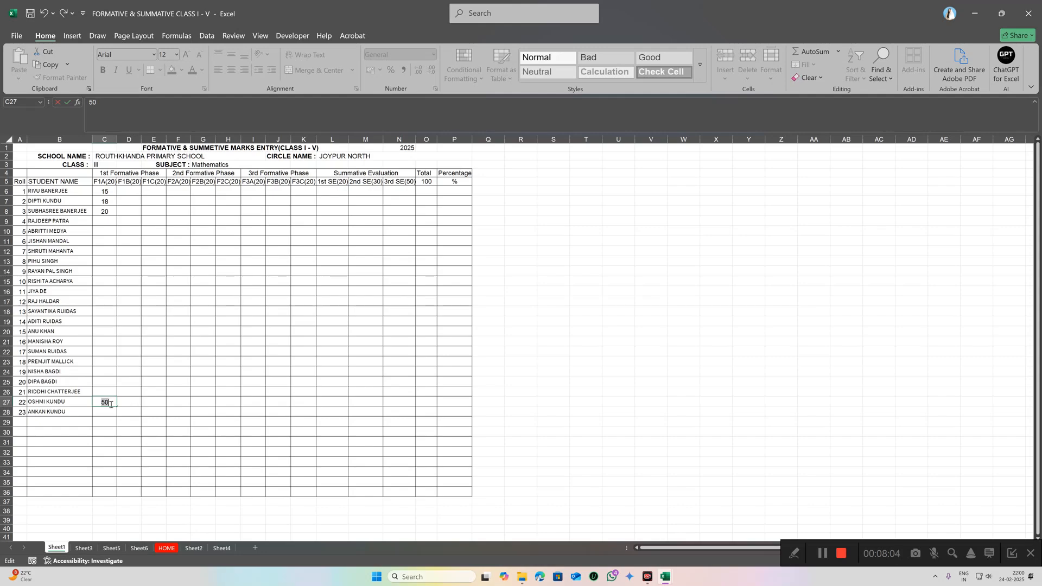
pyautogui.write('26')
pyautogui.press('Return')
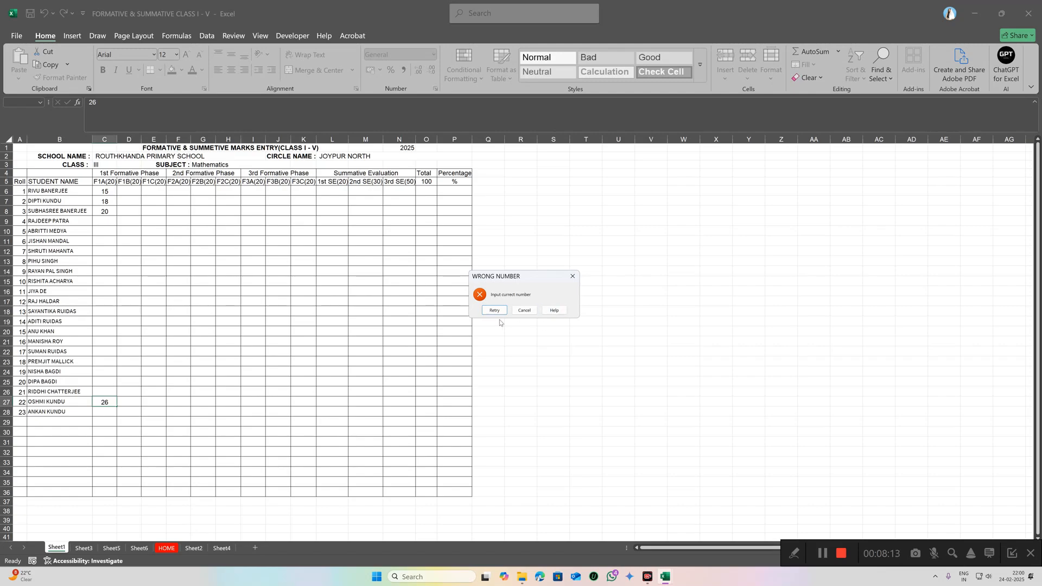
pyautogui.click(573, 276)
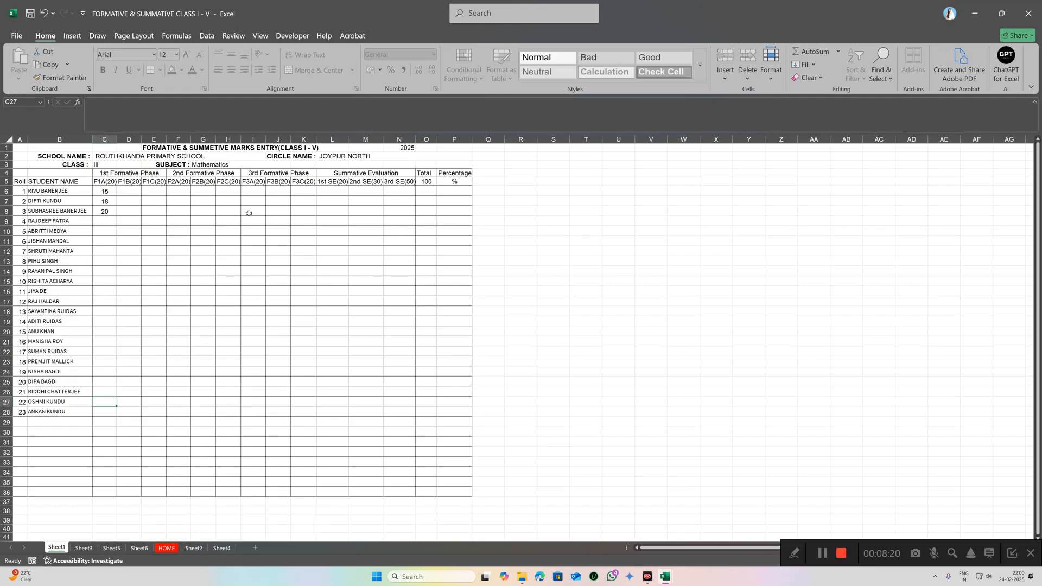
# Step: Enter 20 under 1st SE(20) for roll 1, then try 25 for roll 2 and dismiss the rejection
pyautogui.click(335, 189)
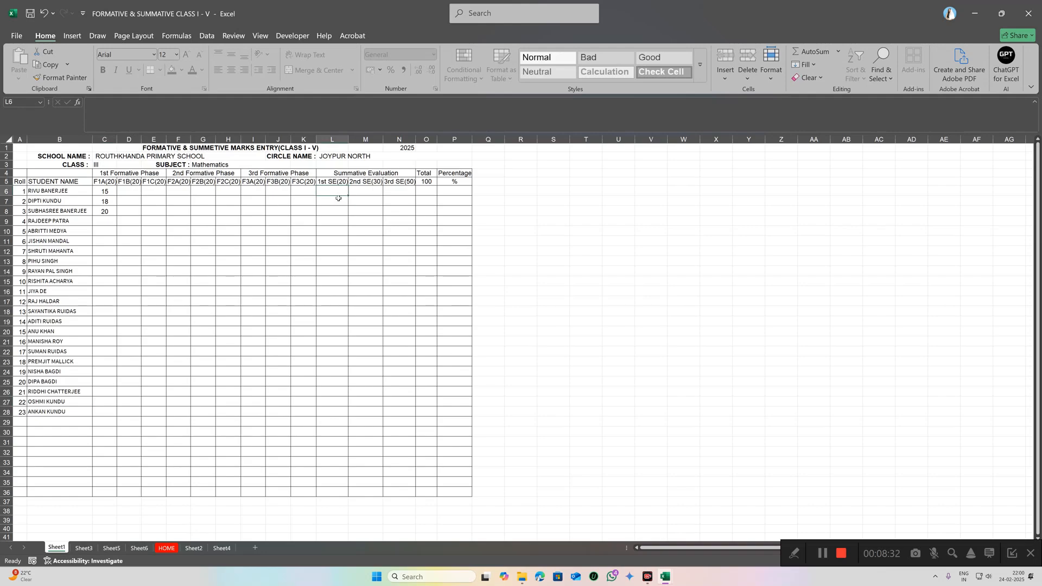
pyautogui.write('20')
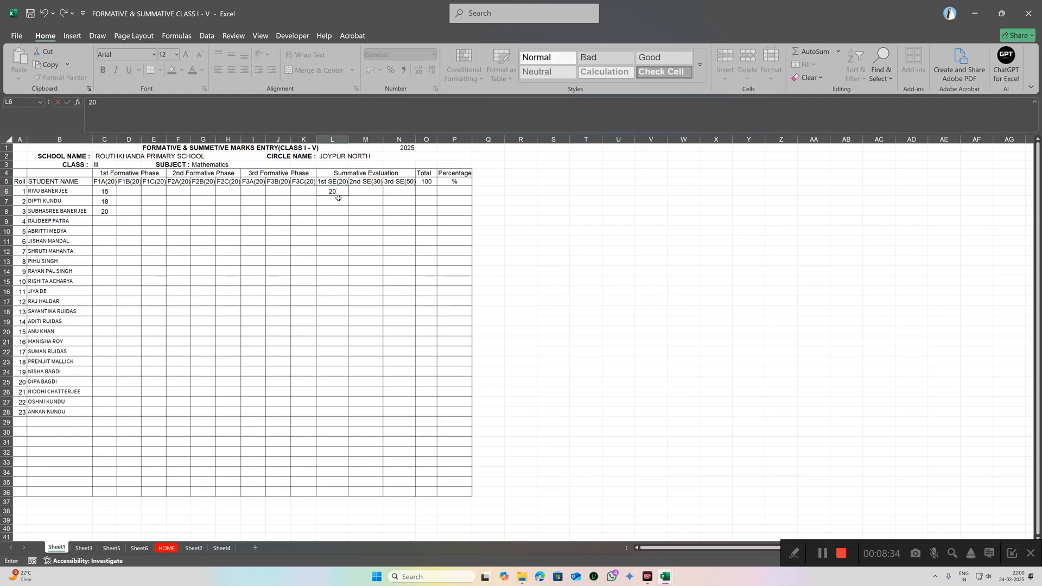
pyautogui.press('Return')
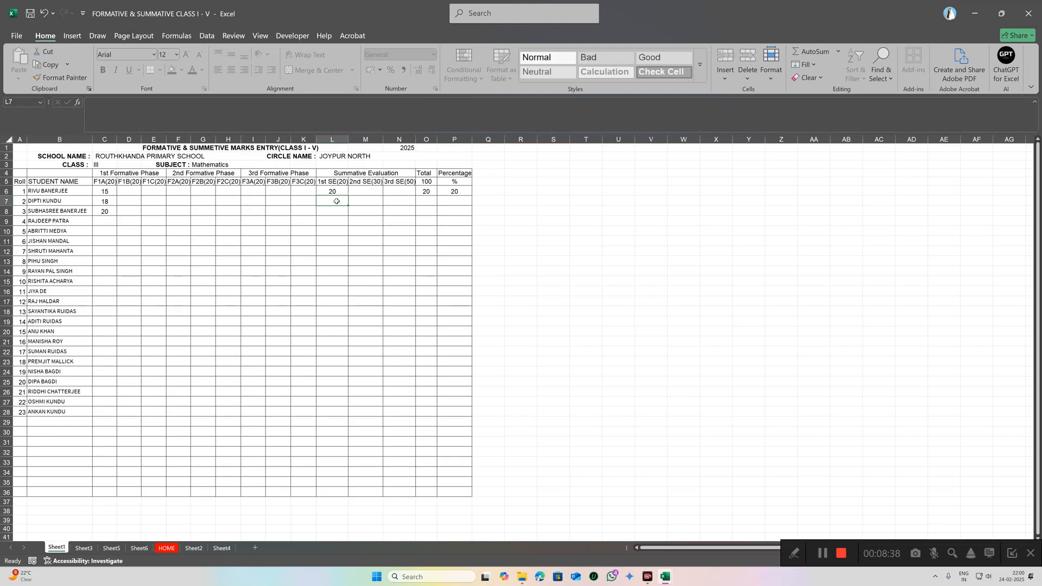
pyautogui.write('25')
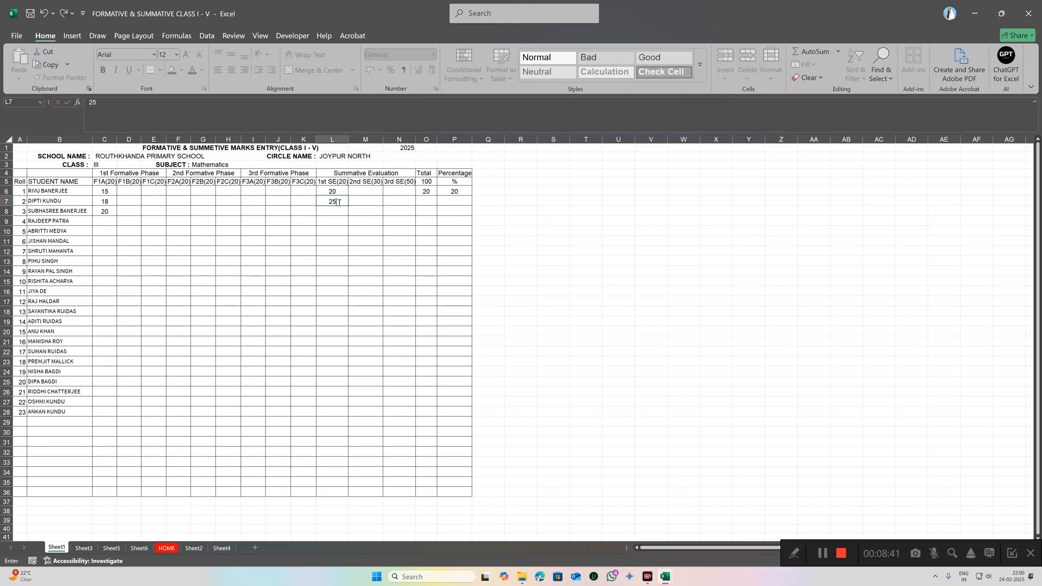
pyautogui.press('Return')
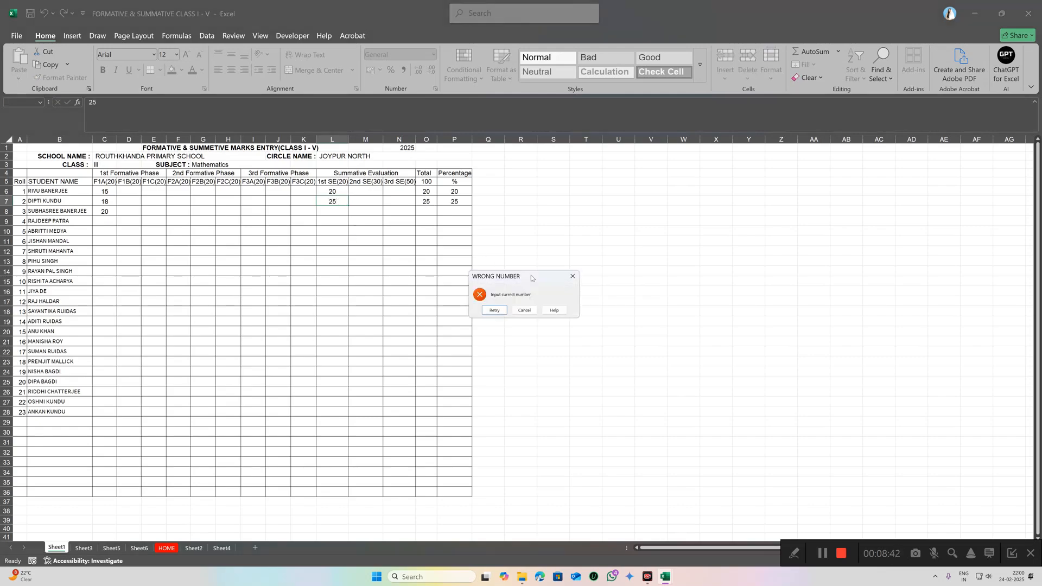
pyautogui.click(569, 279)
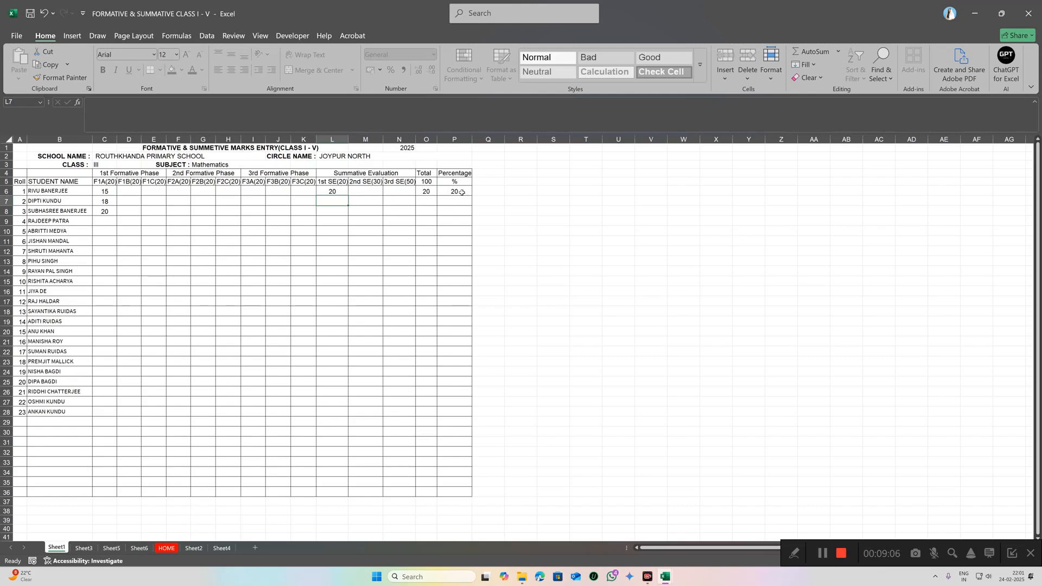
# Step: Try editing roll 2's Total and Percentage cells and dismiss both protected-sheet warnings
pyautogui.doubleClick(430, 201)
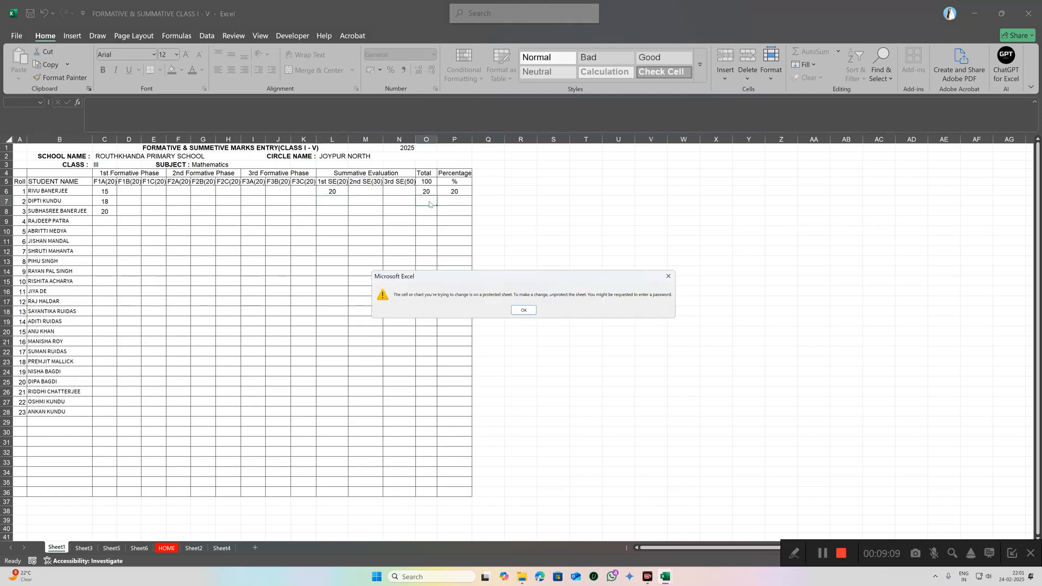
pyautogui.click(530, 313)
pyautogui.click(459, 200)
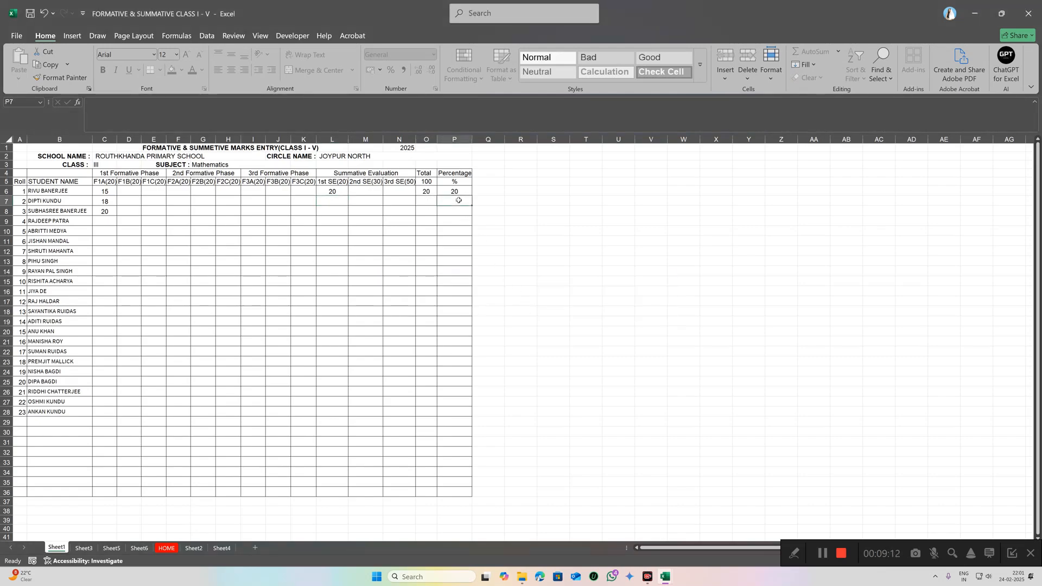
pyautogui.doubleClick(458, 200)
pyautogui.click(525, 311)
# Step: Preview the marks sheet as a one-page A4 landscape printout, then return to the worksheet
pyautogui.click(16, 35)
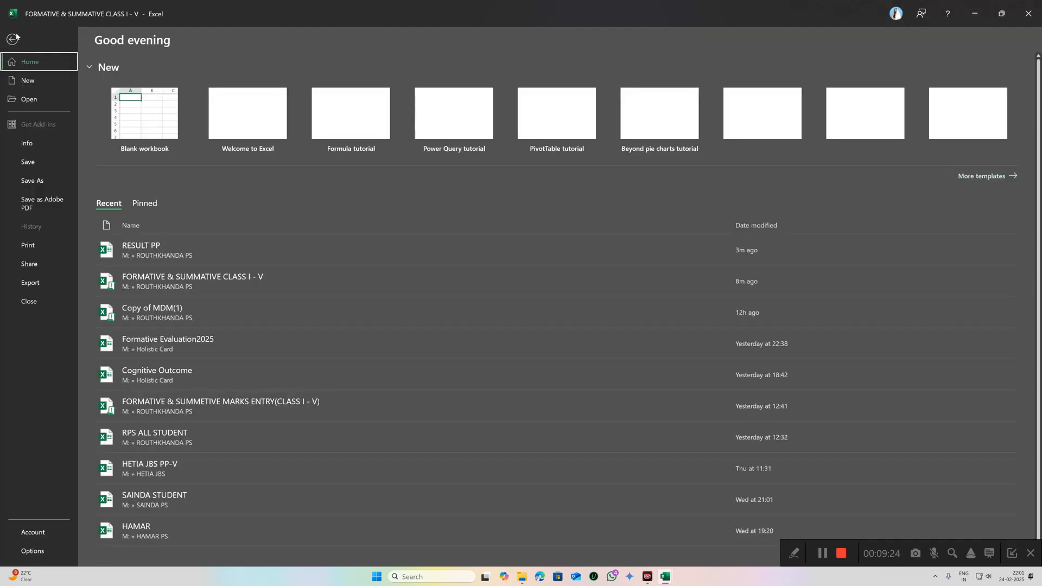
pyautogui.click(30, 246)
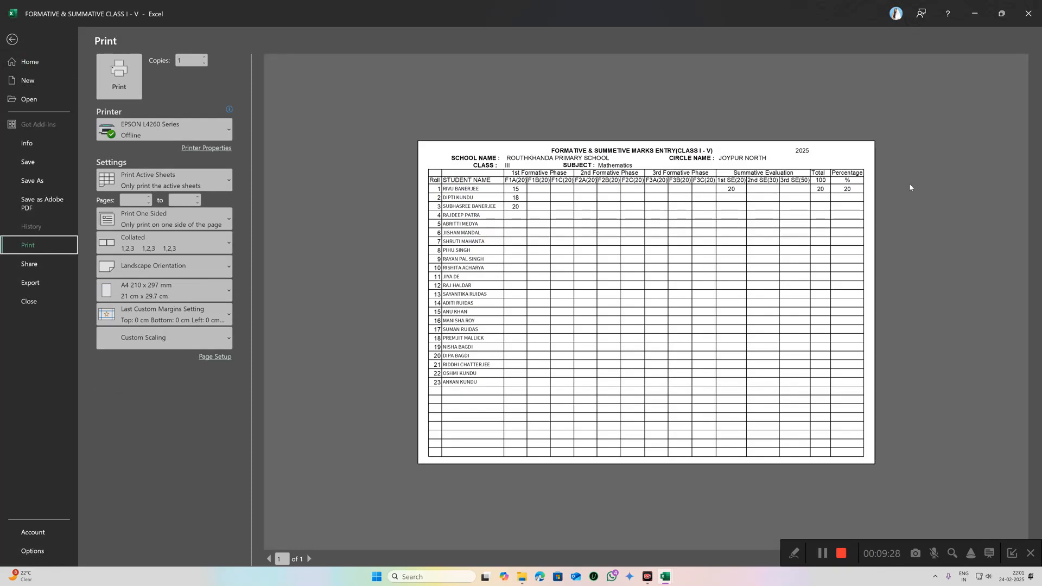
pyautogui.press('Escape')
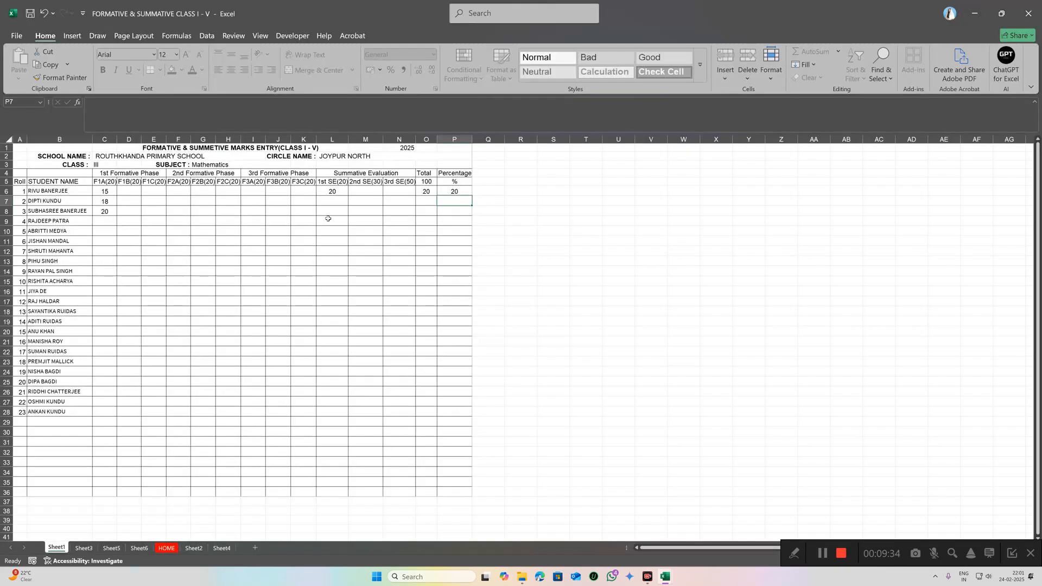
# Step: From the HOME dashboard, open the Class I–V Physical & Work Education marks sheet
pyautogui.click(166, 549)
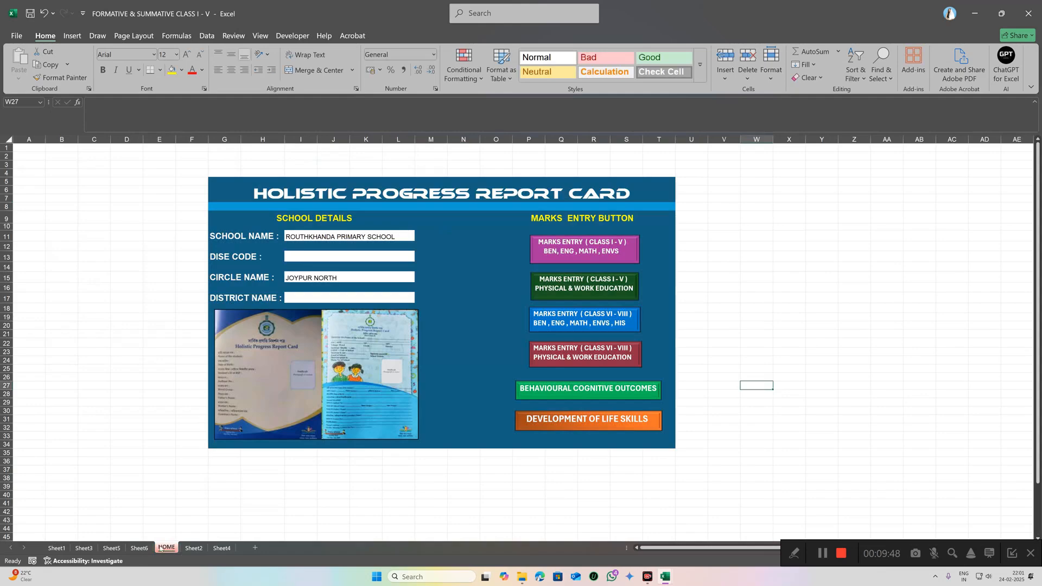
pyautogui.click(597, 288)
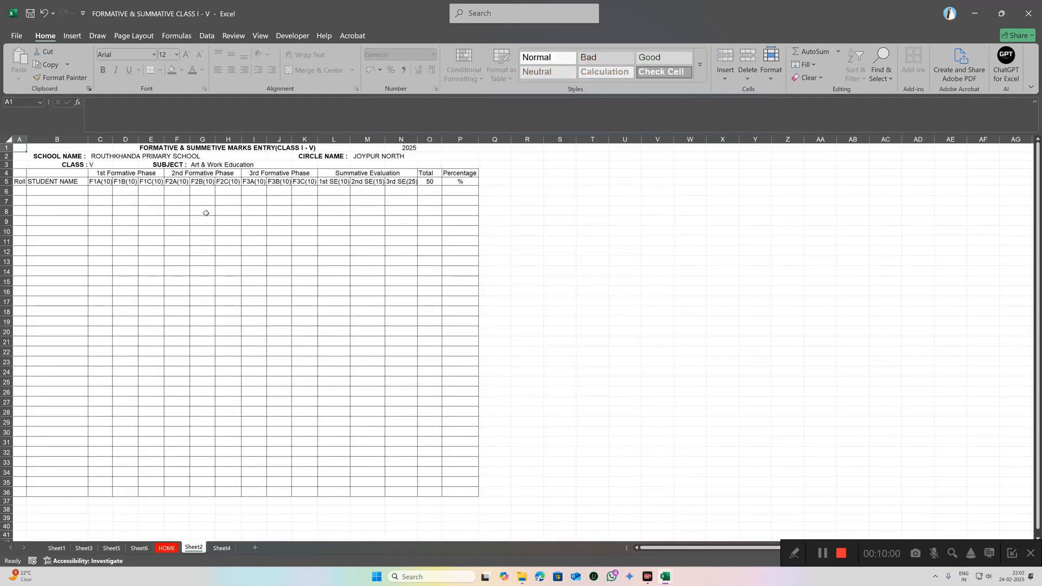
# Step: Copy roll numbers and student names A6:B28 from Sheet1 into the Art & Work Education sheet at A6
pyautogui.click(38, 191)
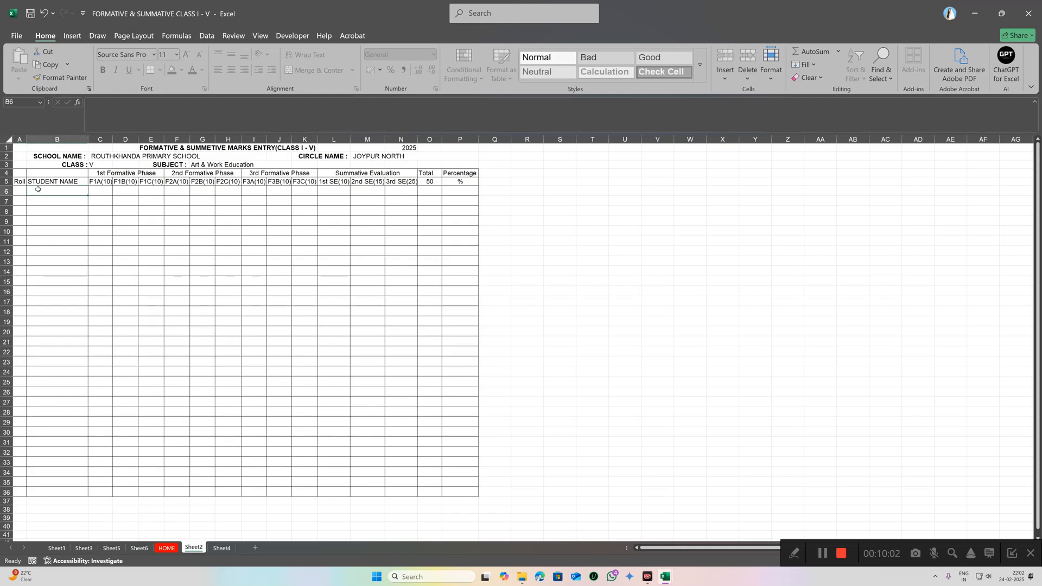
pyautogui.rightClick(39, 191)
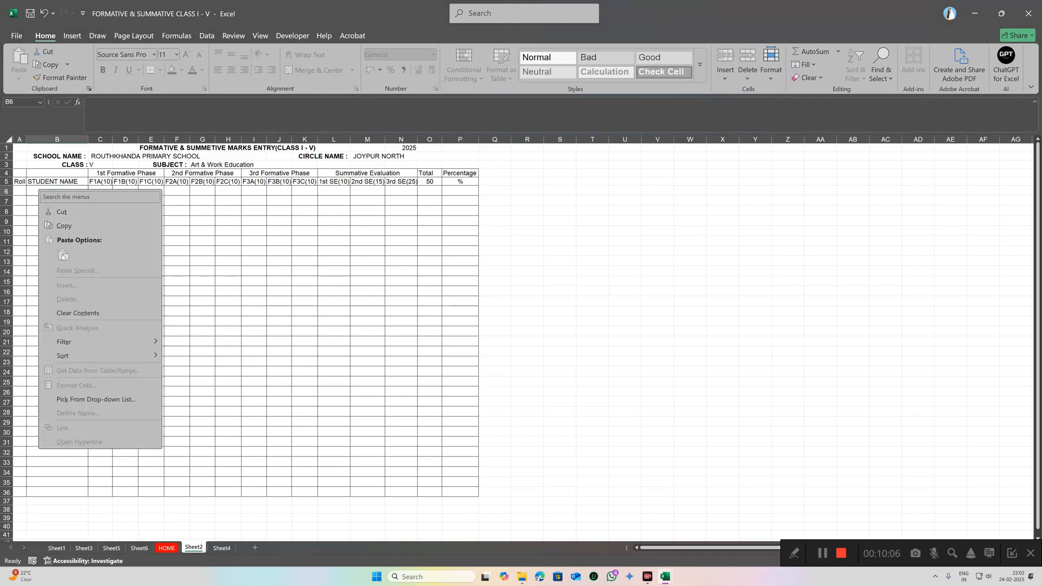
pyautogui.click(33, 192)
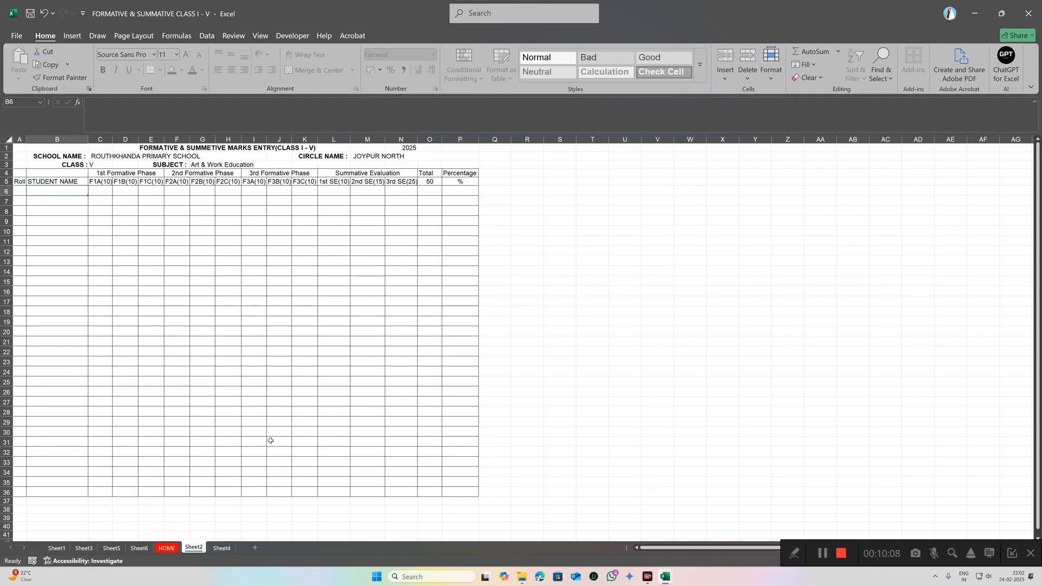
pyautogui.click(58, 548)
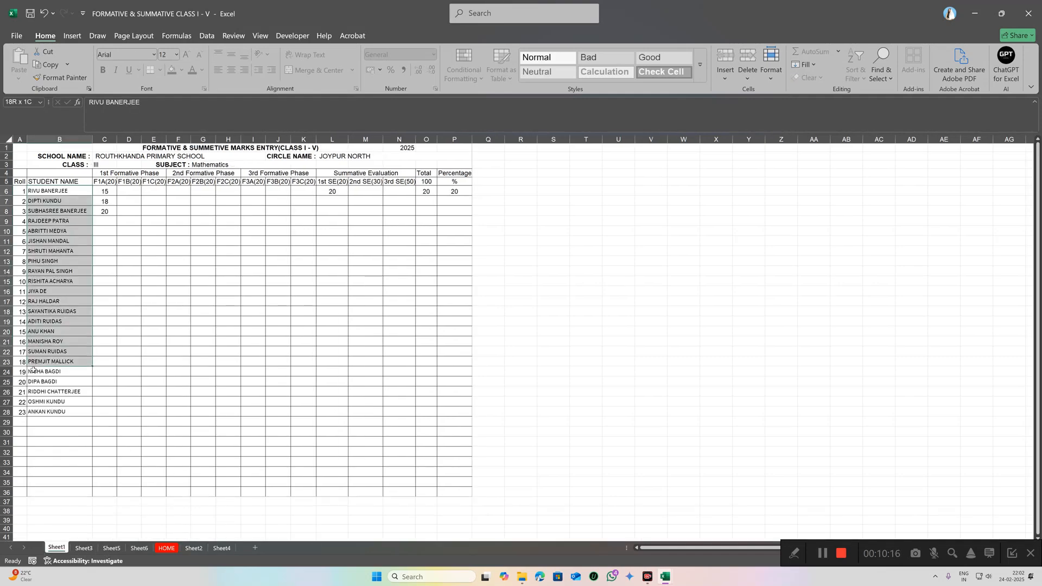
pyautogui.rightClick(43, 191)
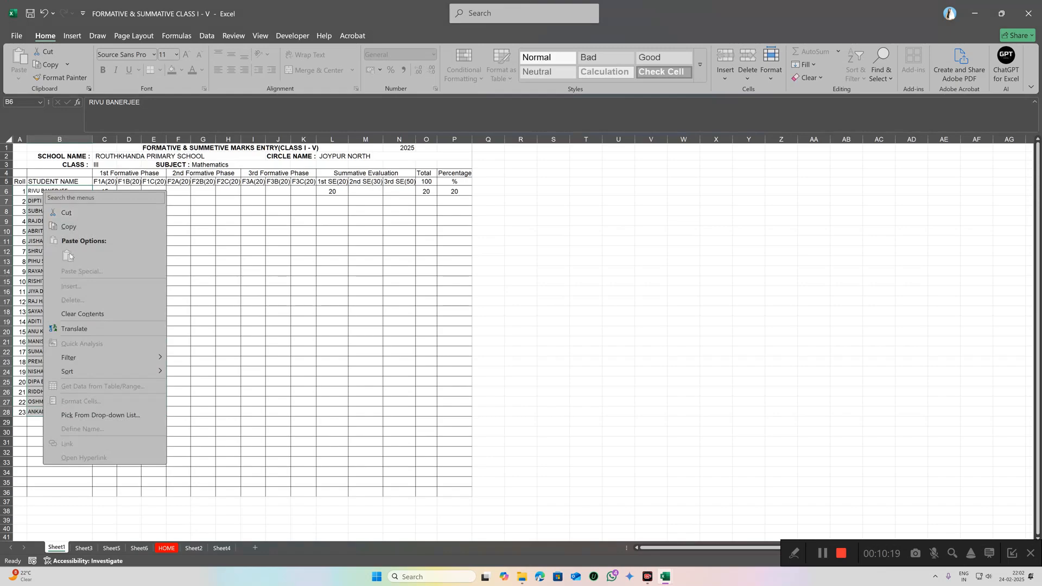
pyautogui.click(74, 232)
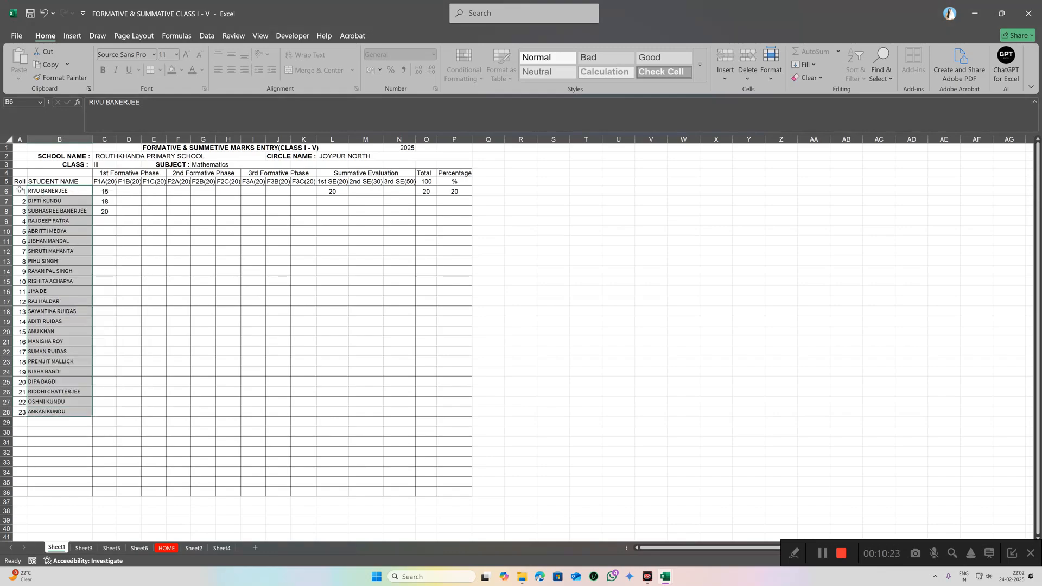
pyautogui.moveTo(20, 191); pyautogui.dragTo(35, 411)
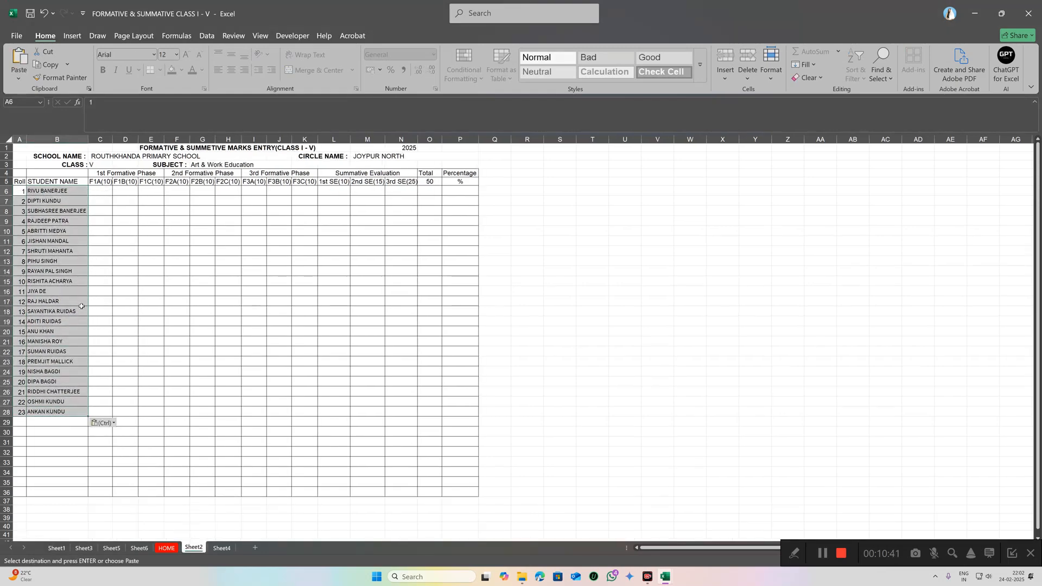
pyautogui.click(149, 348)
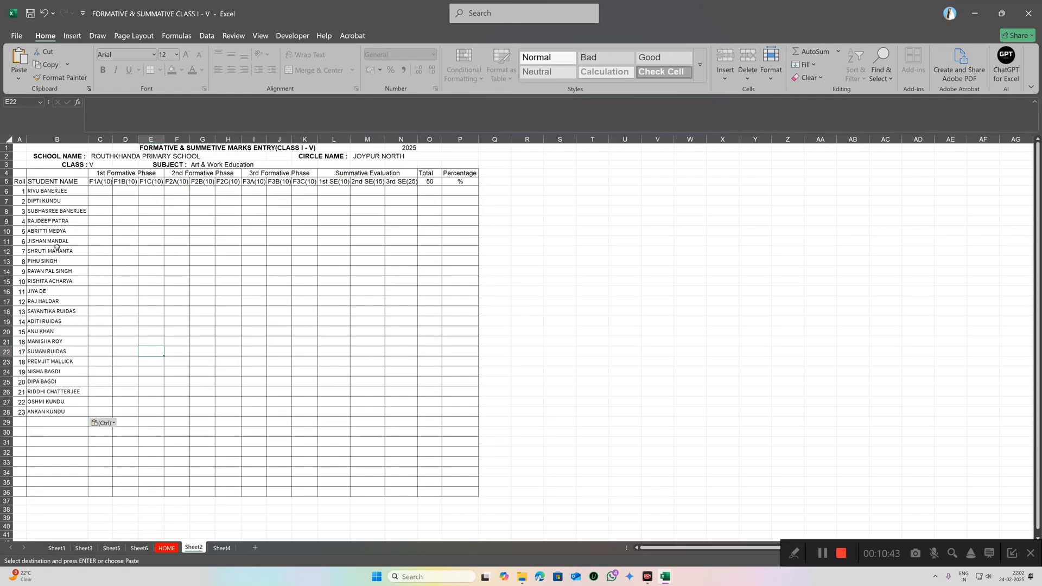
# Step: Change the class in C3 from V to I, keeping the subject as Art & Work Education
pyautogui.click(101, 166)
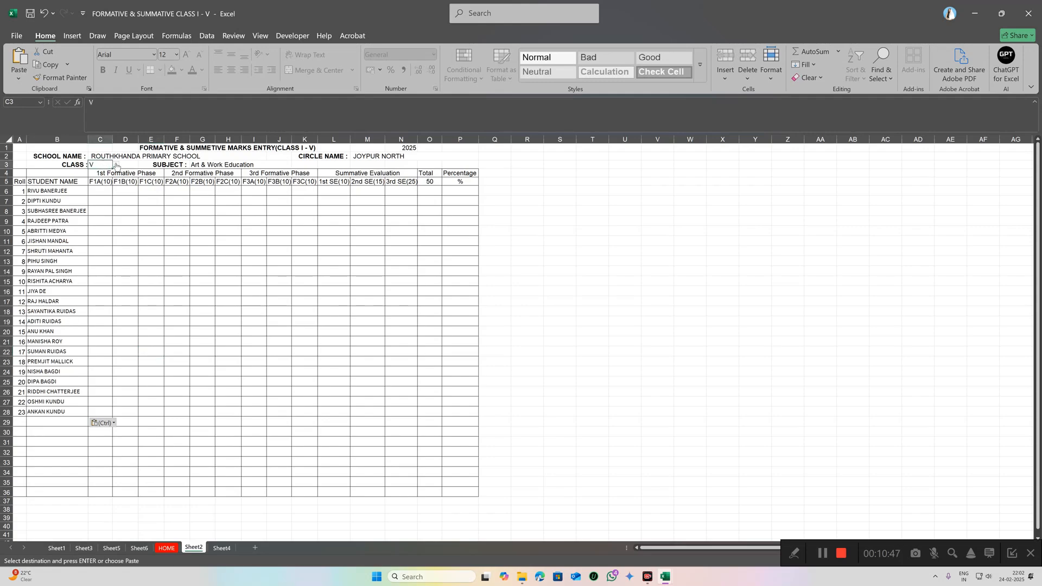
pyautogui.click(116, 165)
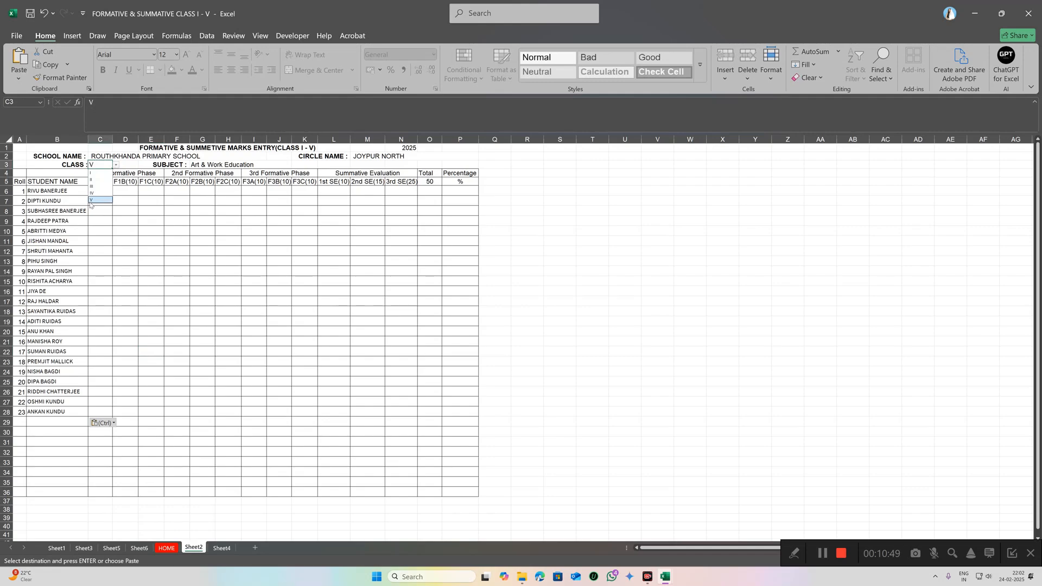
pyautogui.click(96, 173)
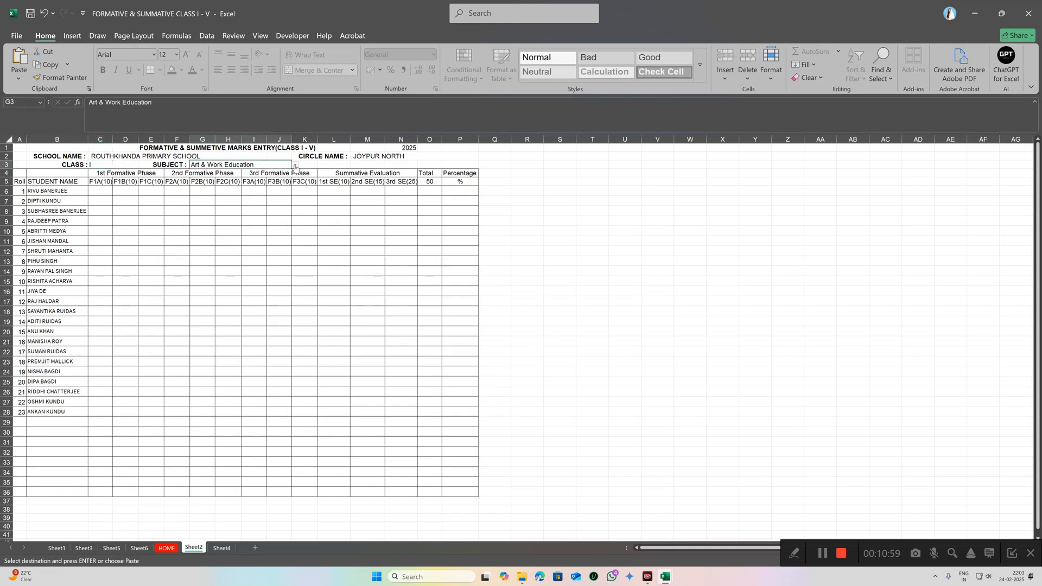
pyautogui.click(294, 165)
pyautogui.click(102, 190)
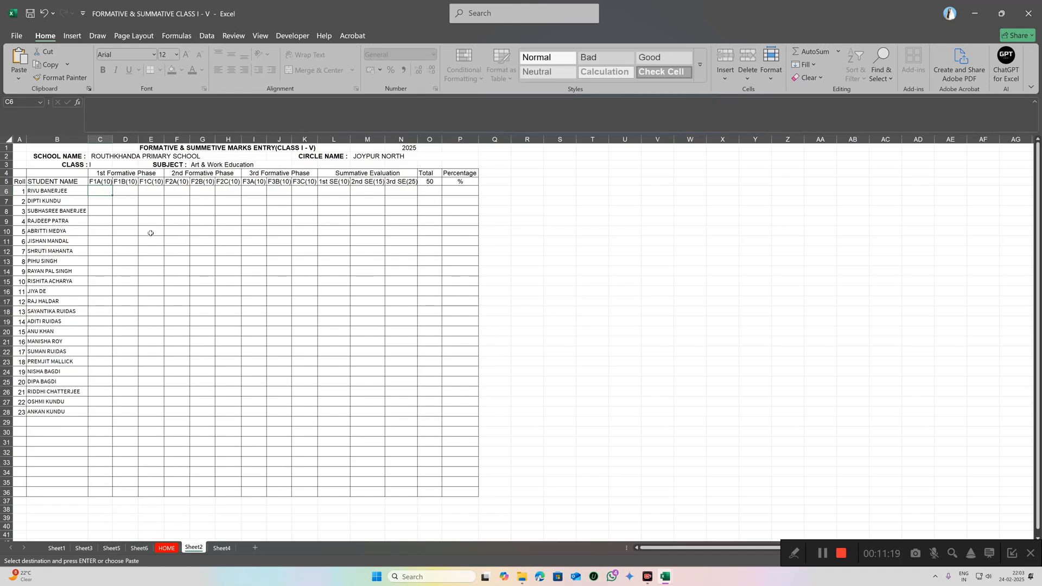
# Step: Enter 10 as the first student's F1A mark and discard the rejected 15 for the second
pyautogui.write('10')
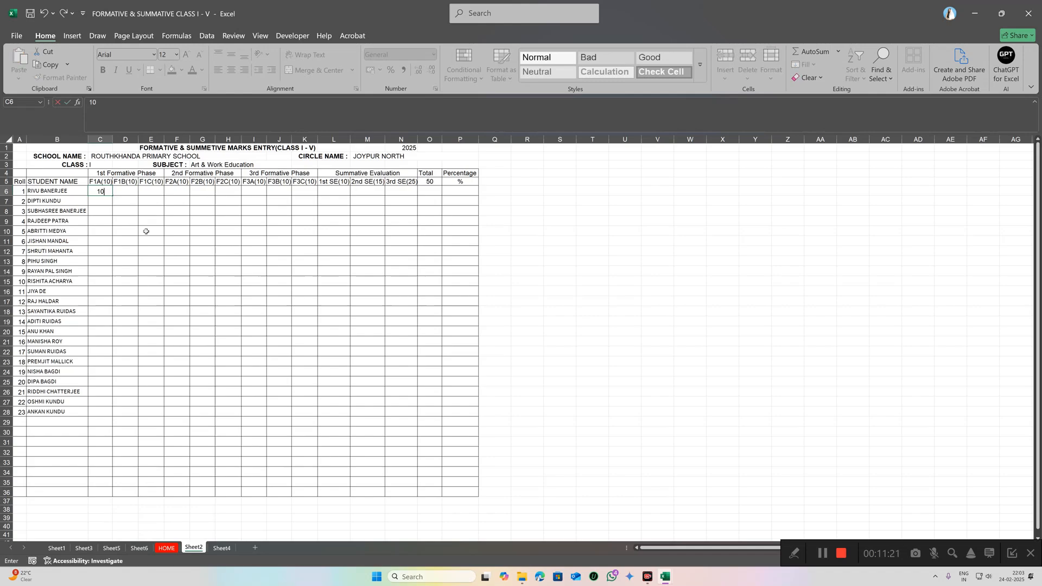
pyautogui.click(101, 200)
pyautogui.write('15')
pyautogui.click(114, 234)
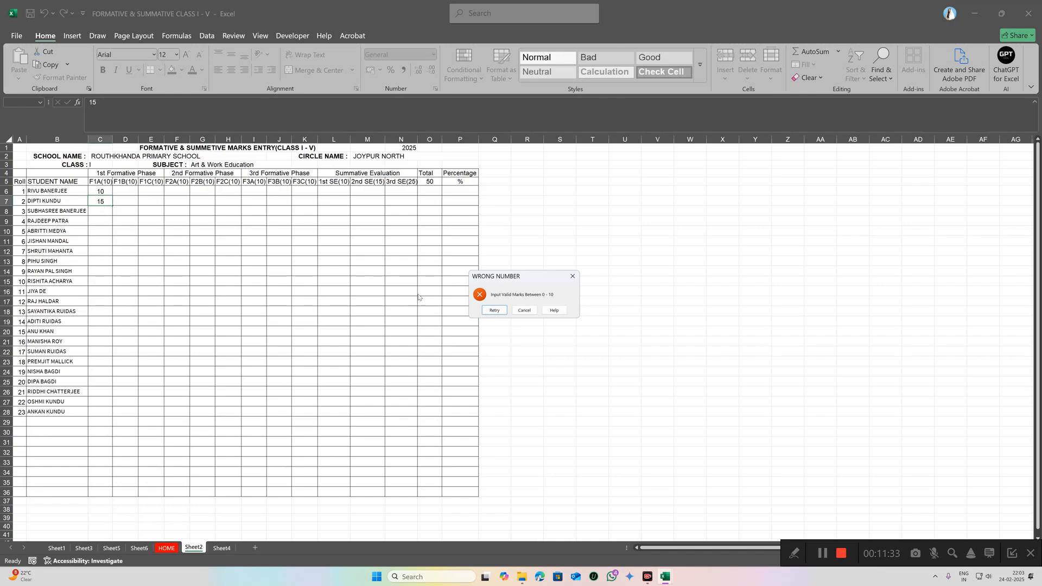
pyautogui.click(572, 276)
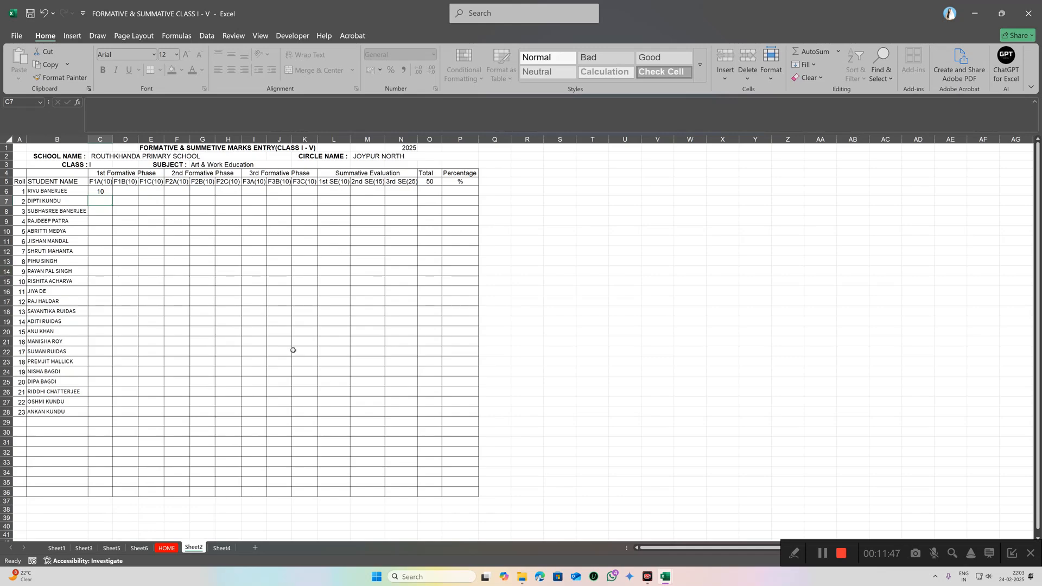
# Step: Switch the marks sheet's subject to Health & Physical Education, then return to the HOME dashboard
pyautogui.click(281, 164)
pyautogui.click(296, 164)
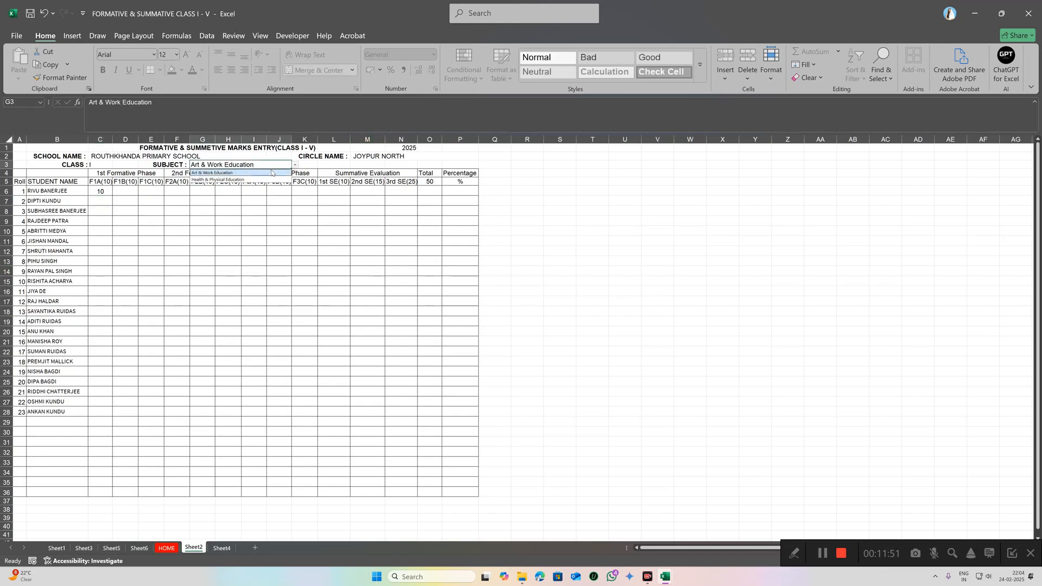
pyautogui.click(233, 179)
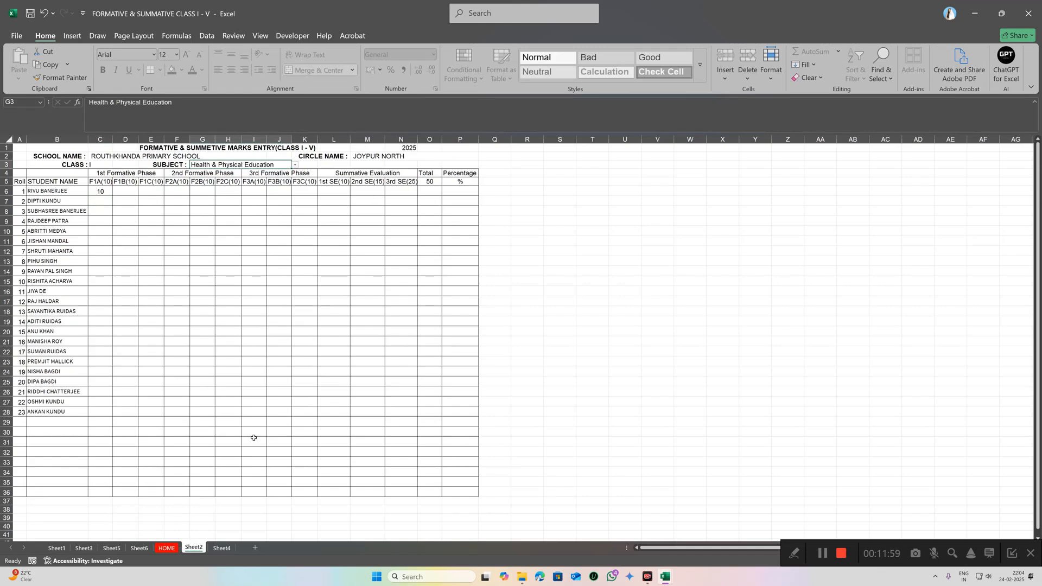
pyautogui.click(167, 548)
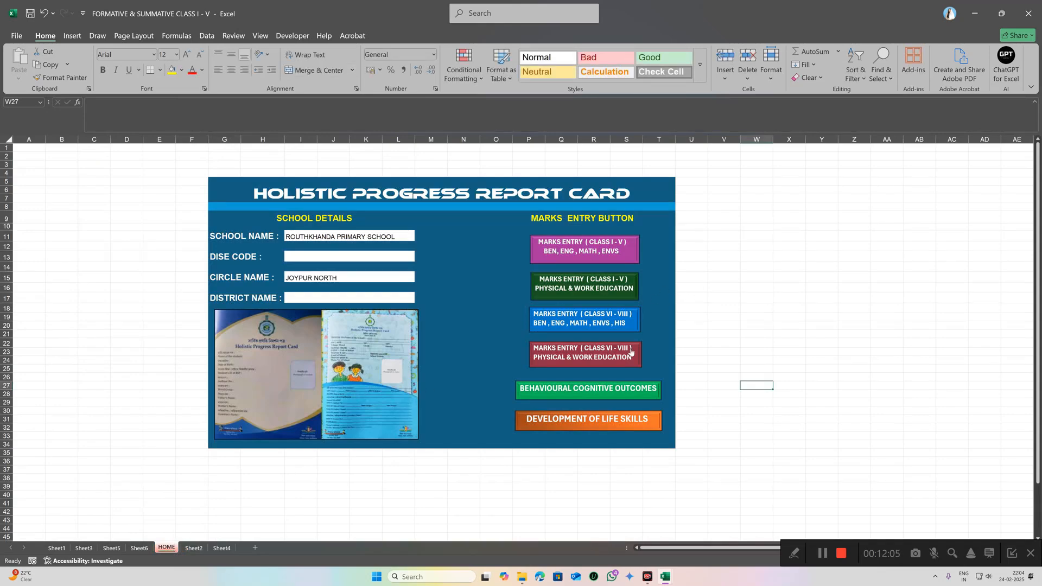
# Step: Open the MARKS ENTRY (CLASS VI - VIII) BEN, ENG, MATH sheet from HOME and select class cell C3
pyautogui.click(603, 320)
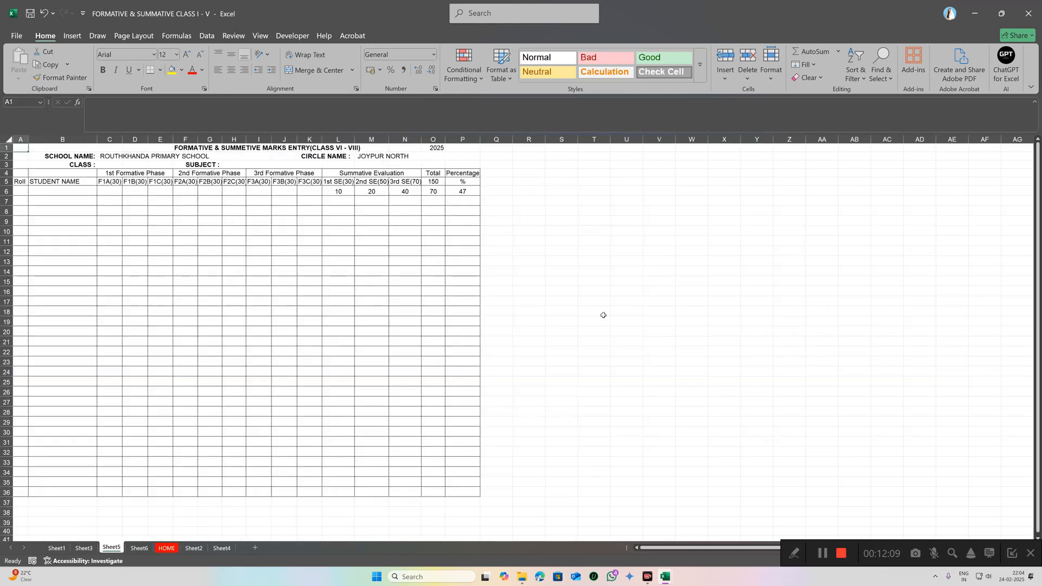
pyautogui.click(44, 192)
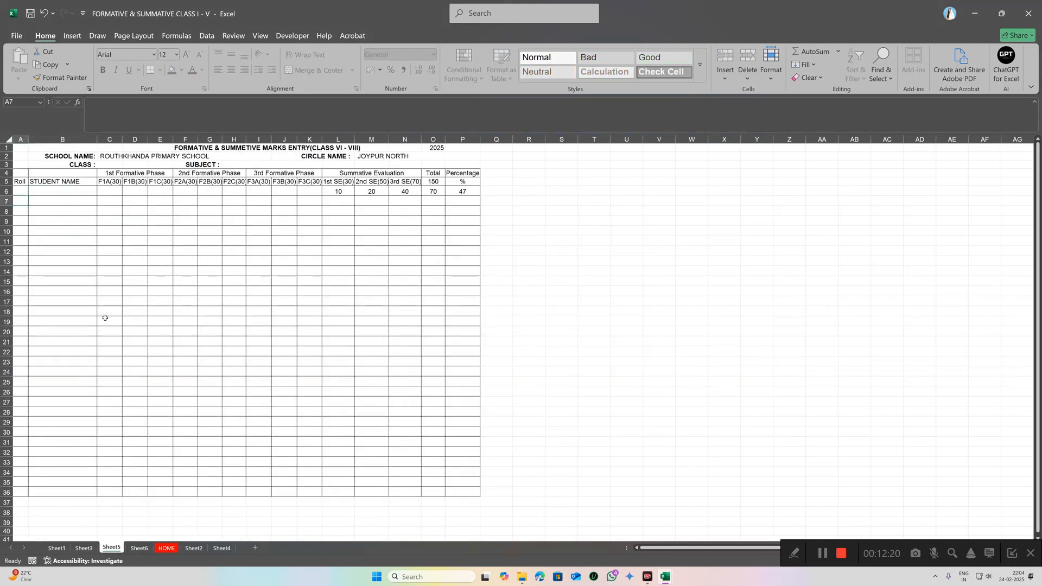
pyautogui.click(18, 202)
pyautogui.click(111, 165)
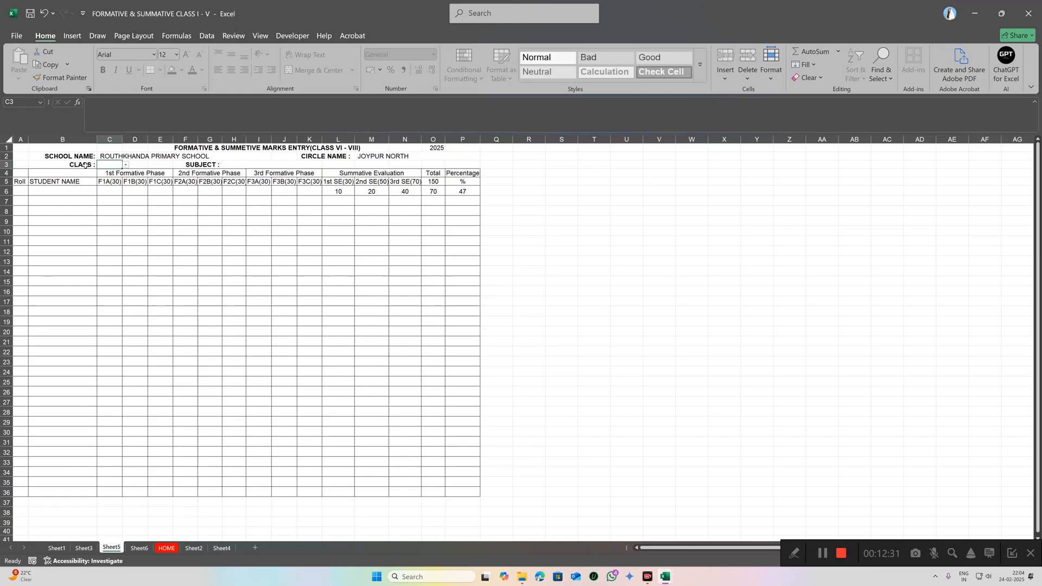
# Step: Set the Class VI–VIII sheet's class to VII and its subject to Science
pyautogui.click(126, 165)
pyautogui.click(244, 165)
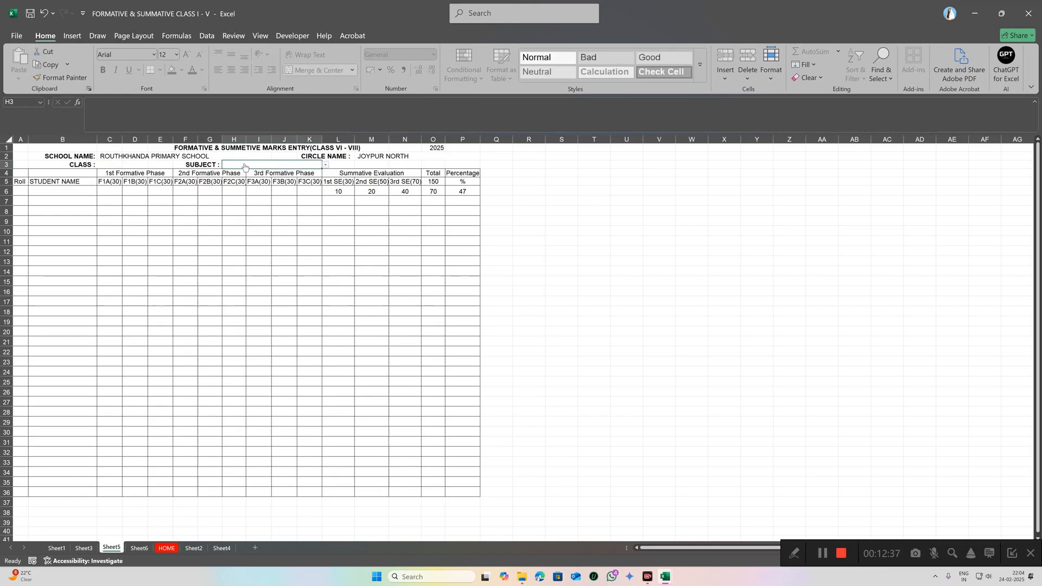
pyautogui.click(326, 166)
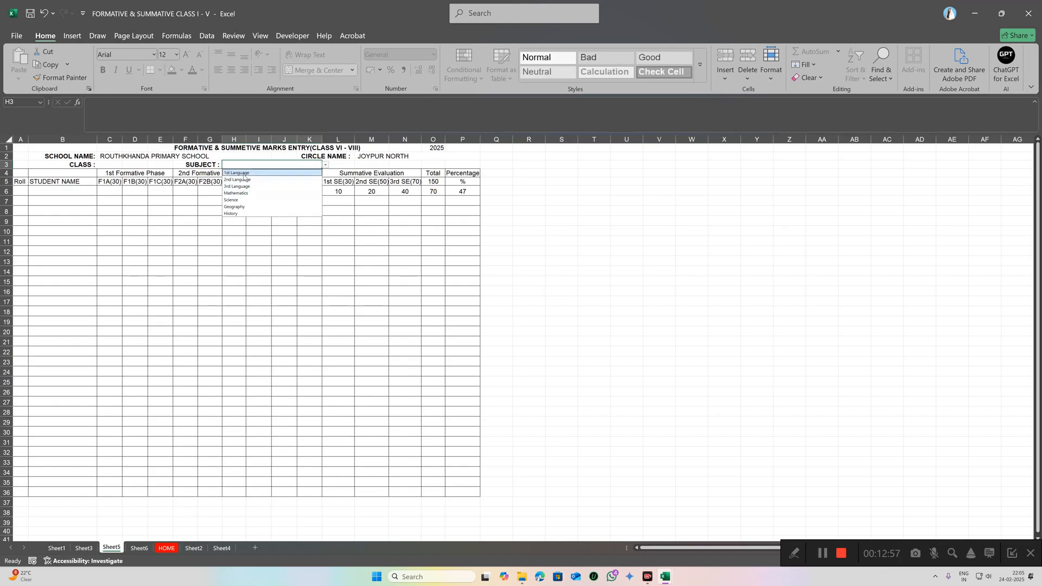
pyautogui.click(237, 201)
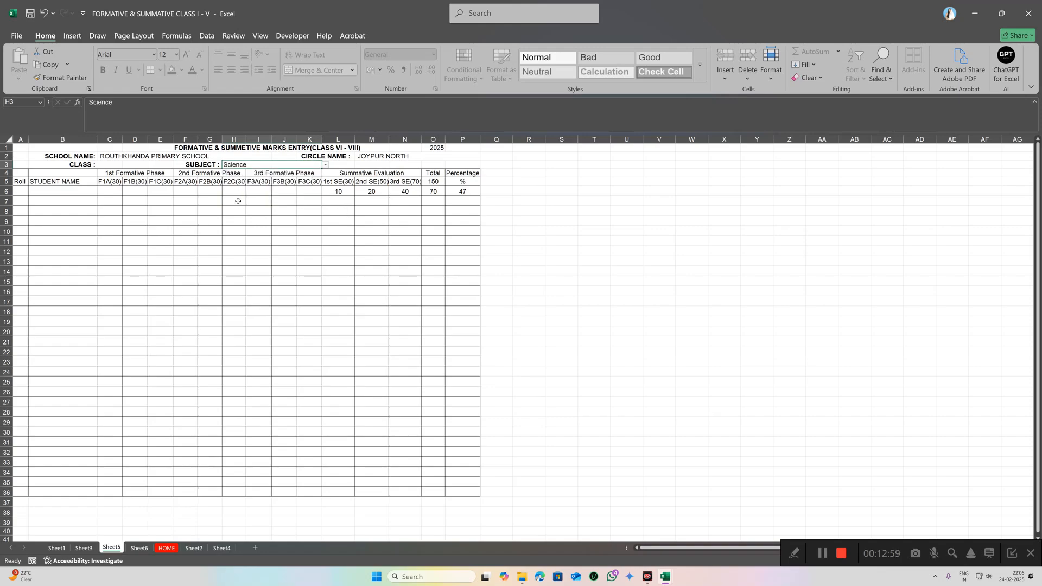
pyautogui.click(110, 165)
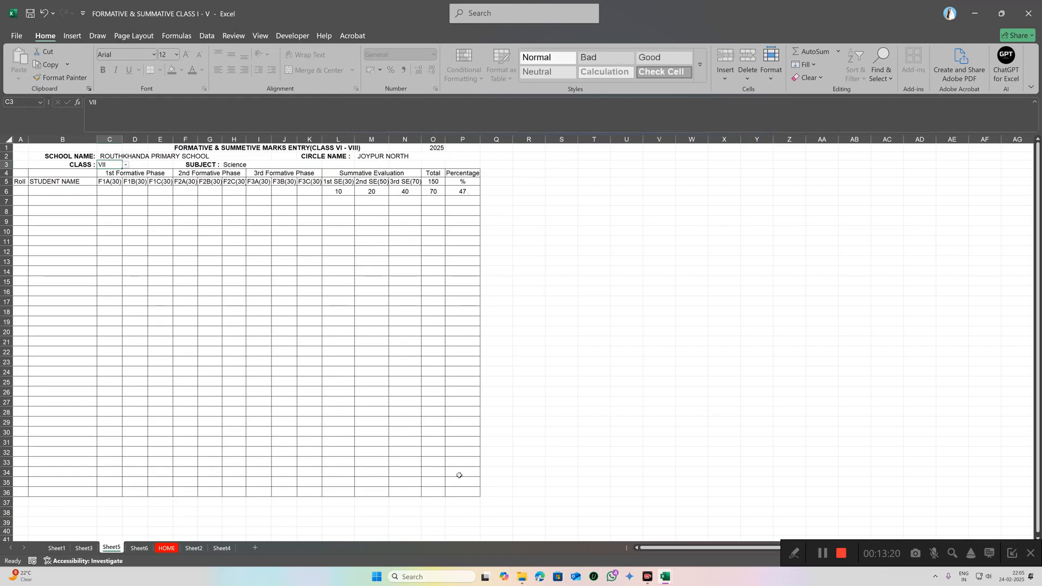
pyautogui.click(17, 35)
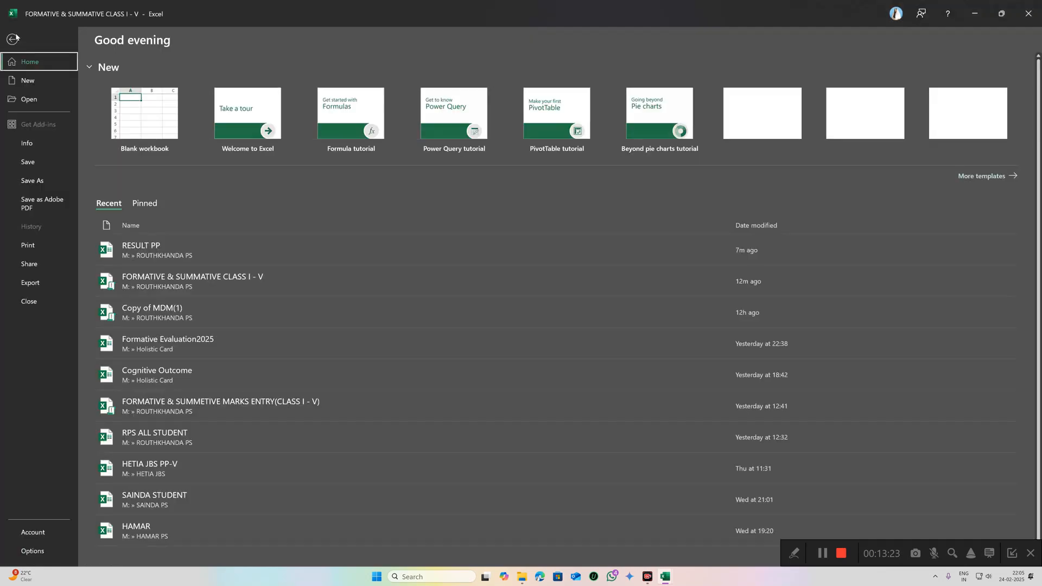
pyautogui.click(28, 246)
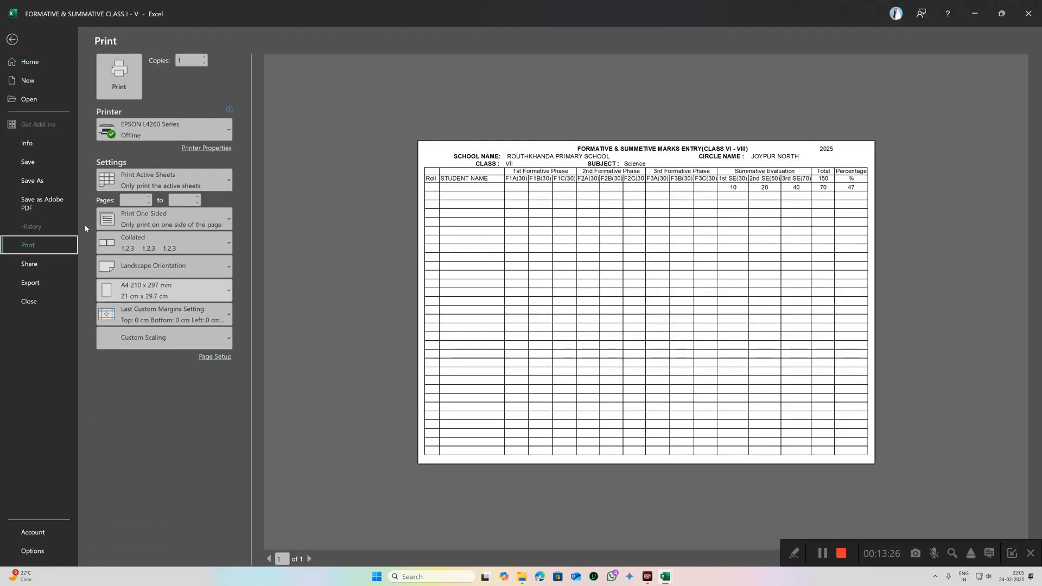
pyautogui.press('Escape')
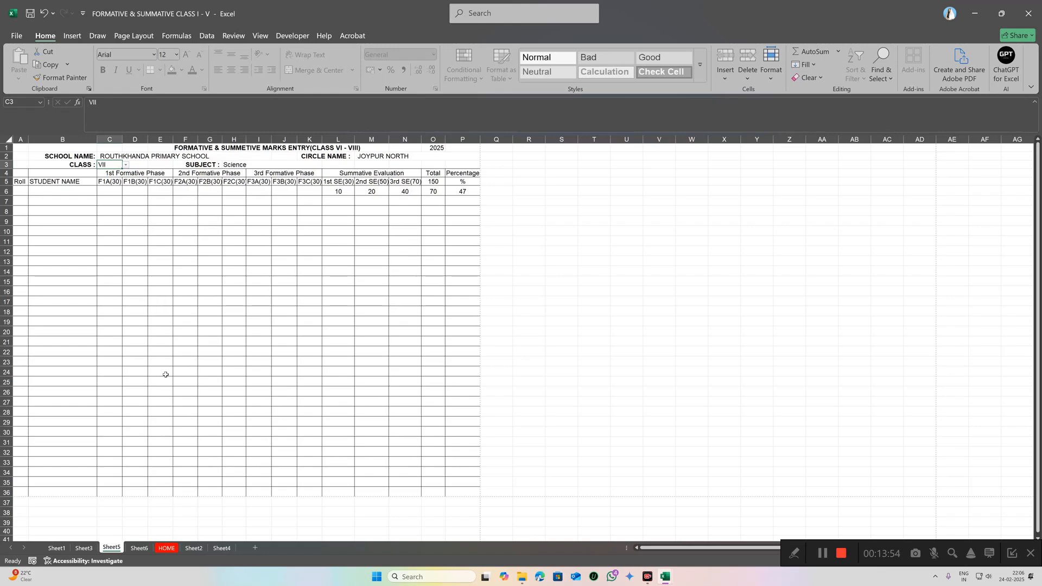
# Step: Return to the HOME Holistic Progress Report Card dashboard
pyautogui.click(163, 549)
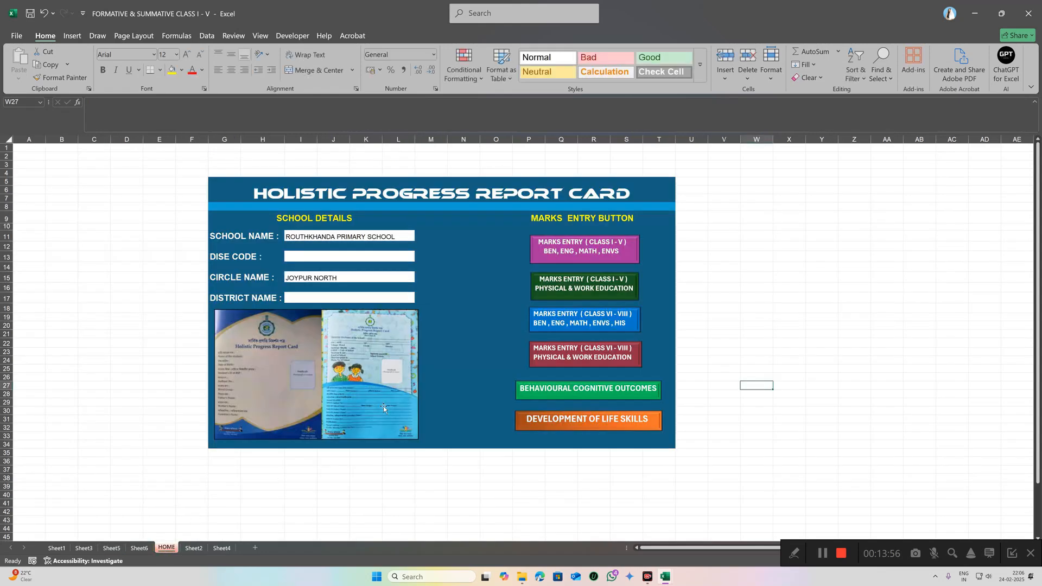
# Step: Open the Behavioural Cognitive Outcomes sheet for class II and set the phase to 1st PHASE
pyautogui.click(582, 392)
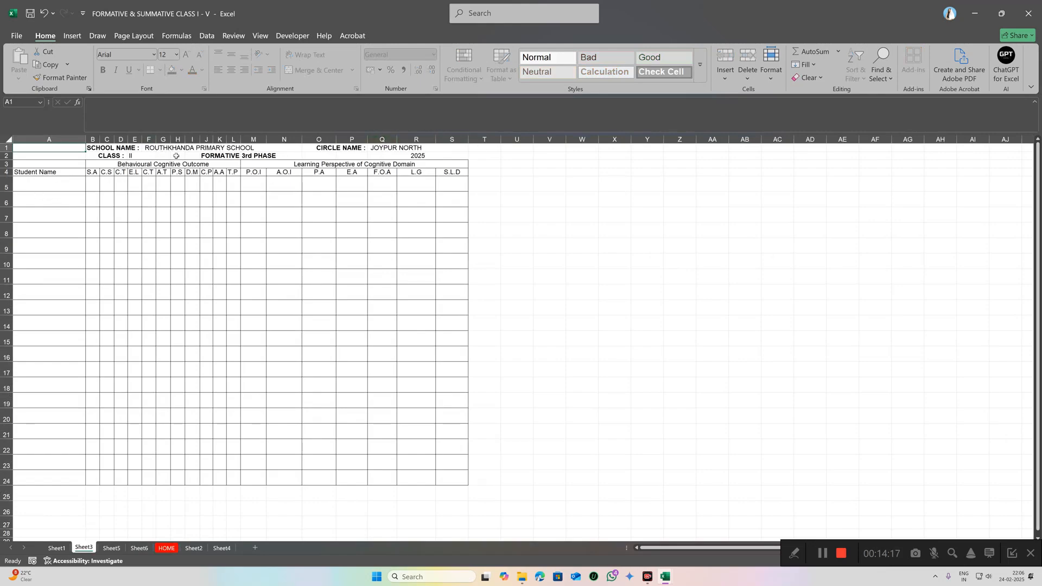
pyautogui.click(147, 157)
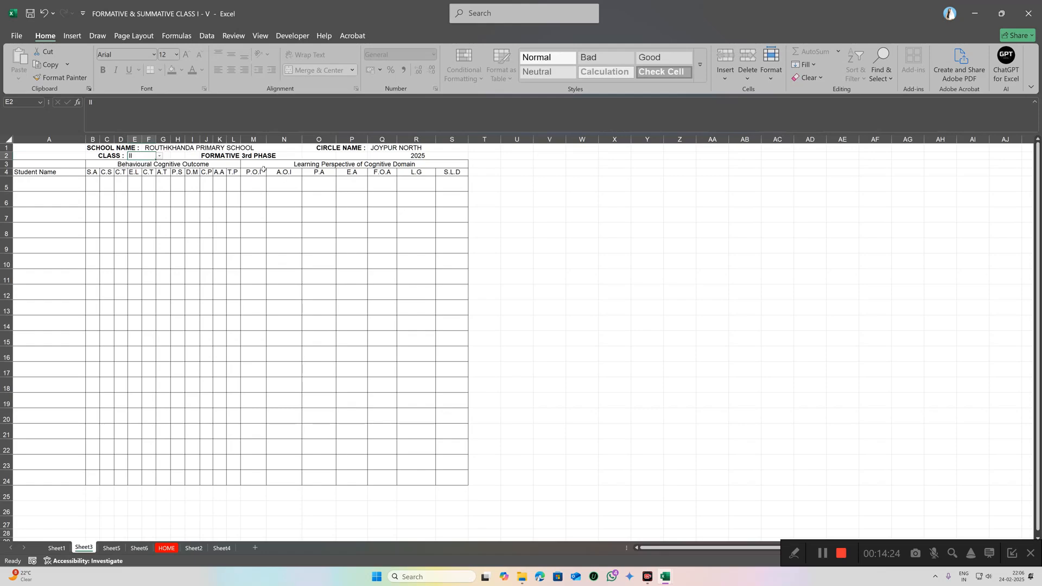
pyautogui.click(293, 156)
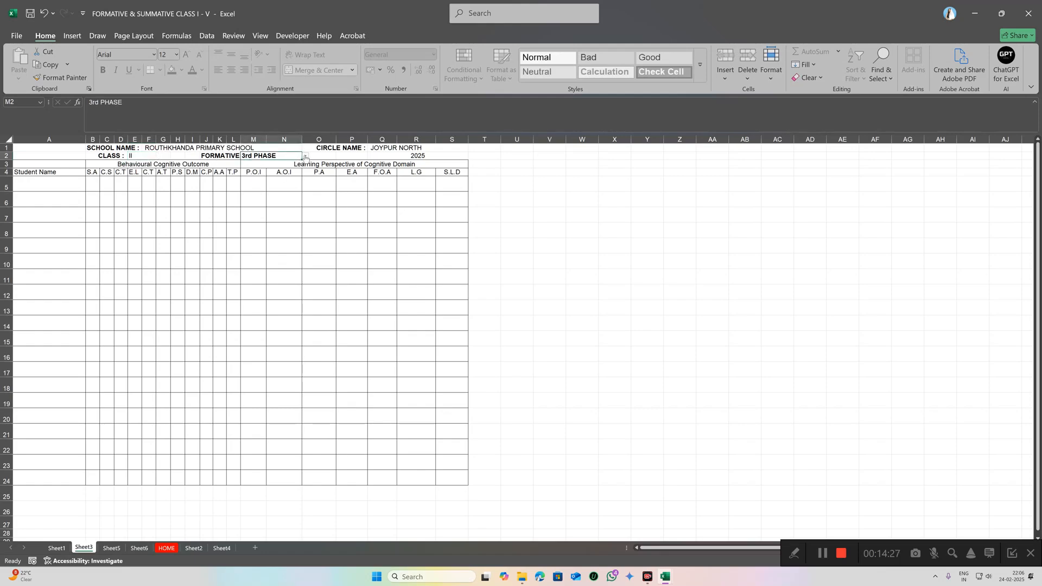
pyautogui.click(305, 156)
pyautogui.click(259, 163)
# Step: Change the formative phase to 2nd PHASE, then to 3rd PHASE
pyautogui.click(305, 156)
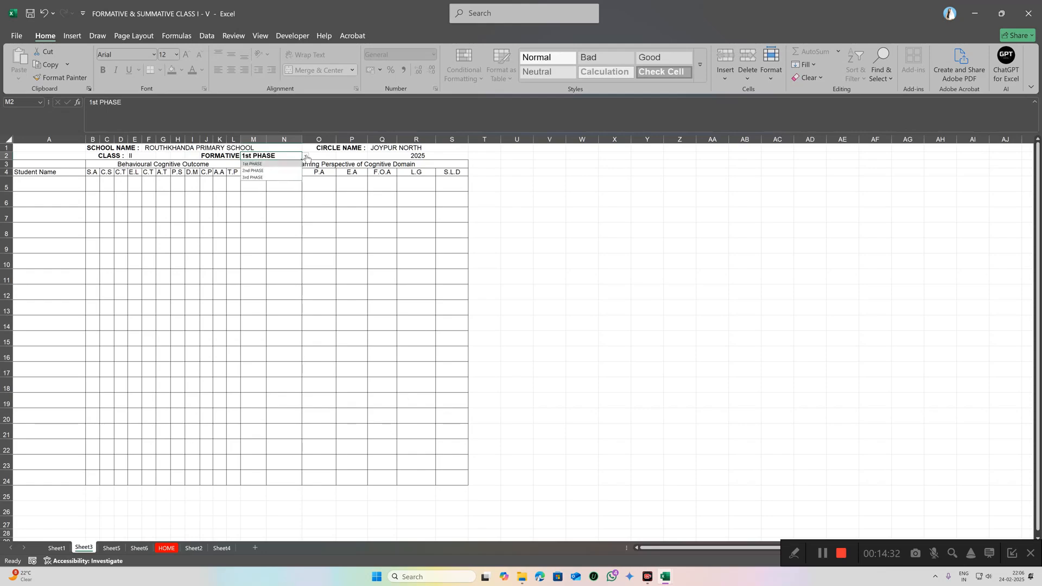
pyautogui.click(266, 172)
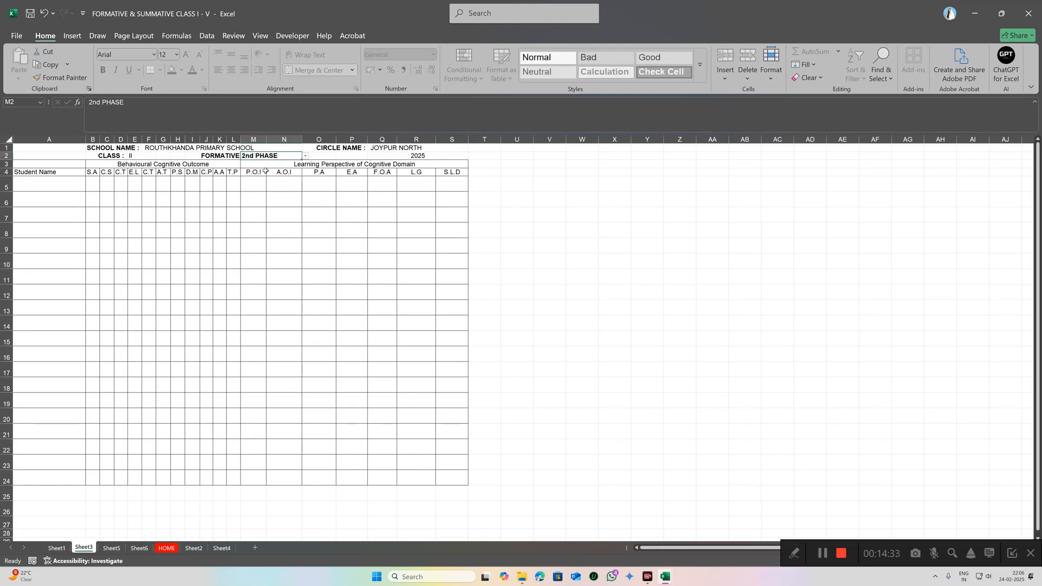
pyautogui.click(306, 157)
pyautogui.click(268, 178)
# Step: Grade the first student C for S.A, B for C.S and A for C.T
pyautogui.click(94, 185)
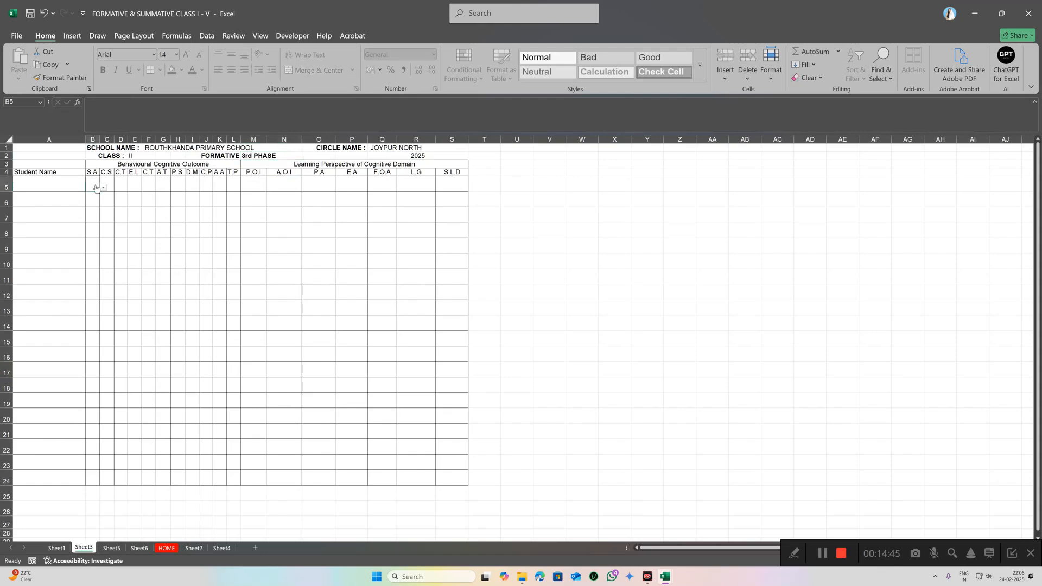
pyautogui.click(104, 187)
pyautogui.click(90, 210)
pyautogui.click(103, 187)
pyautogui.click(112, 184)
pyautogui.click(117, 187)
pyautogui.click(107, 203)
pyautogui.click(120, 186)
pyautogui.click(135, 187)
pyautogui.click(122, 187)
pyautogui.click(258, 183)
pyautogui.click(270, 188)
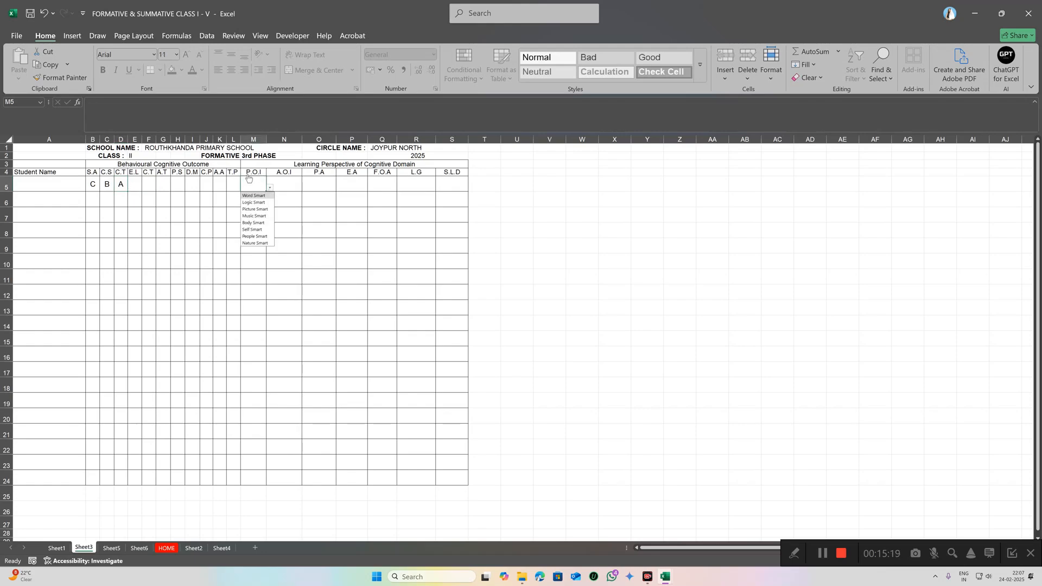
# Step: Set the first student's P.O.I to Body Smart and A.O.I to Cooking
pyautogui.click(259, 223)
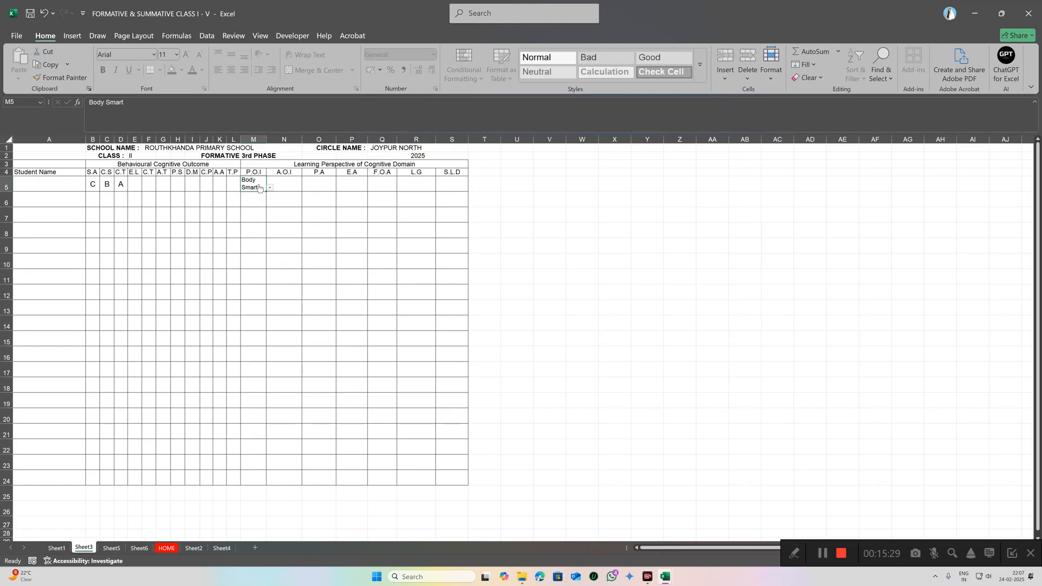
pyautogui.click(283, 184)
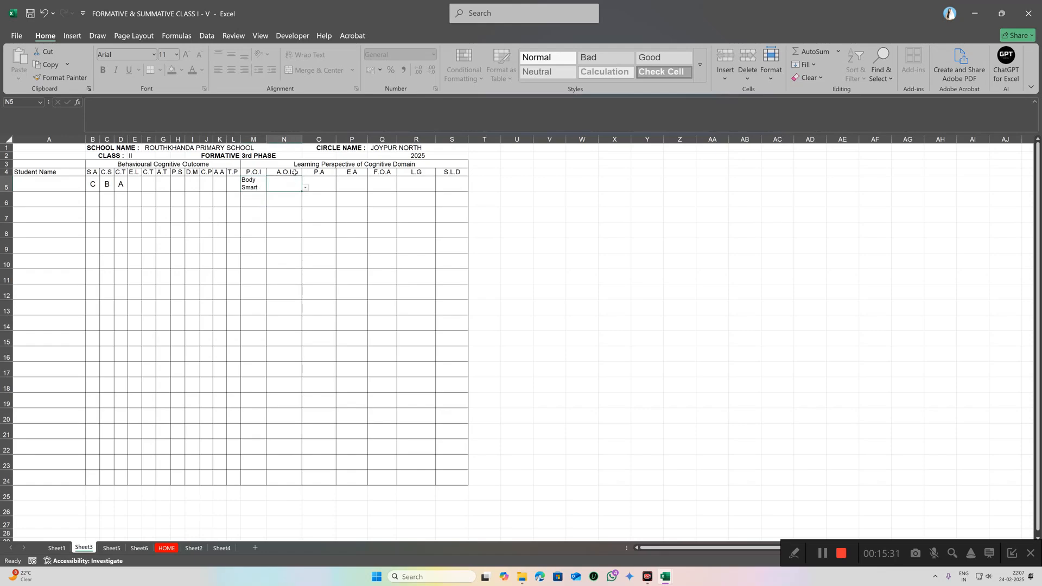
pyautogui.click(307, 188)
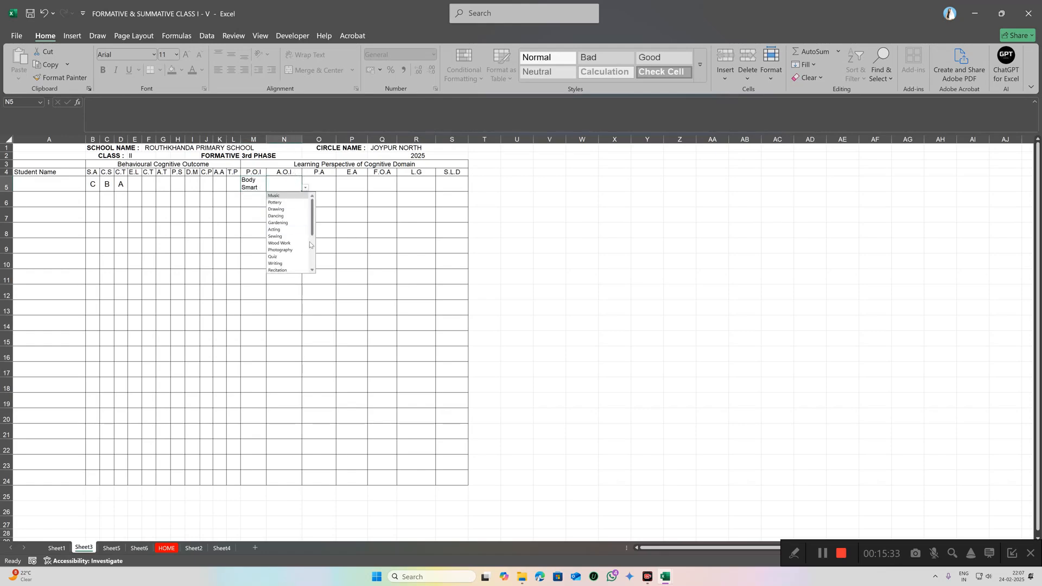
pyautogui.moveTo(313, 233); pyautogui.dragTo(324, 255)
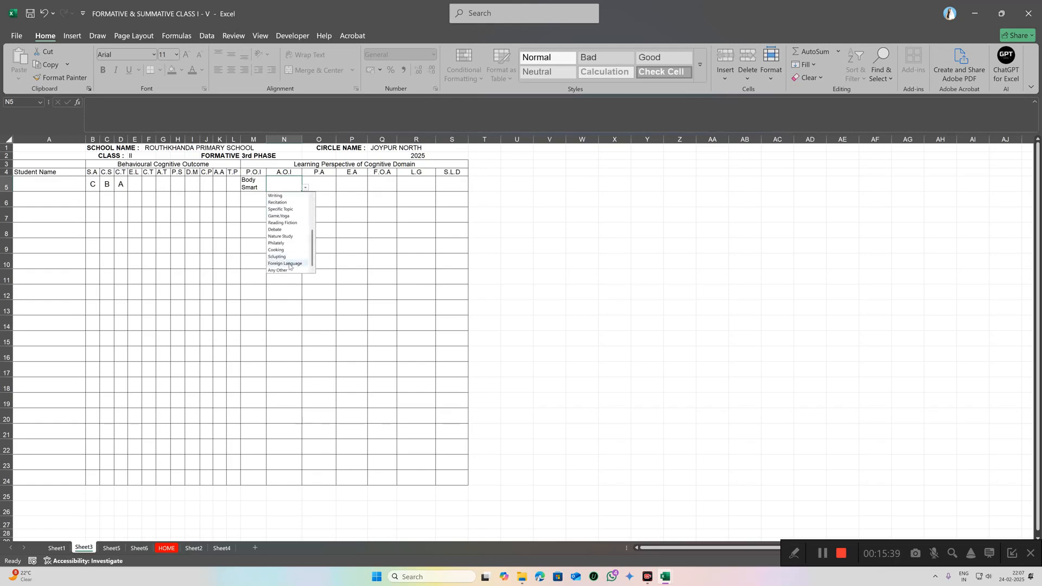
pyautogui.click(277, 250)
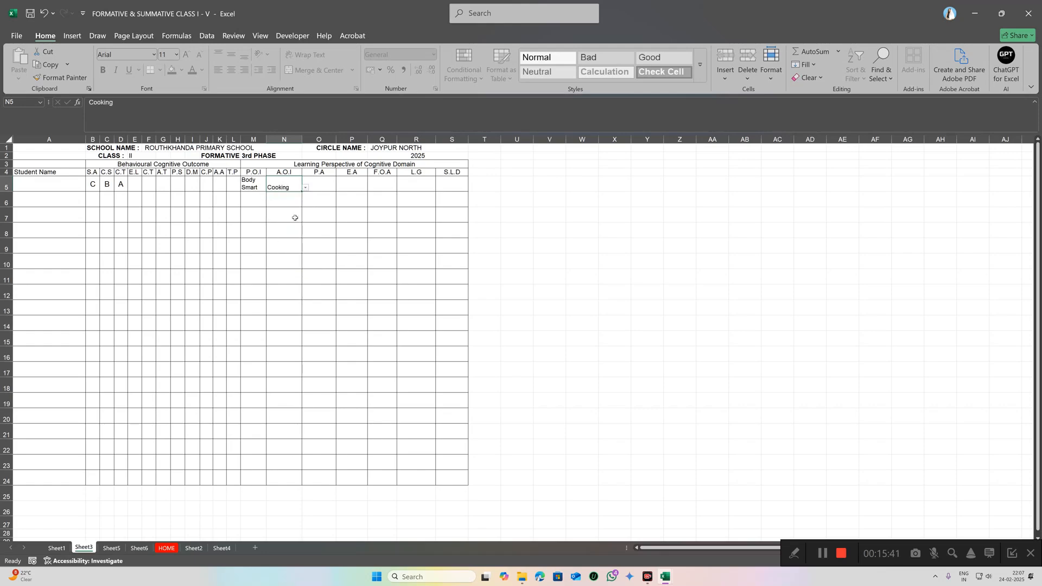
# Step: Choose Curious / Inquisitive for P.A and Empathetic for E.A in row 5
pyautogui.click(319, 186)
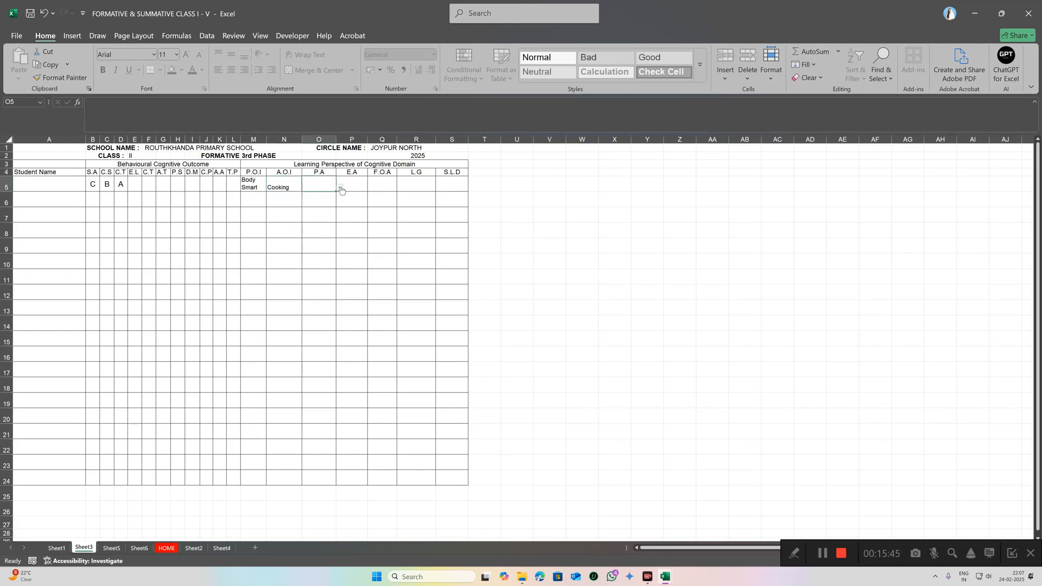
pyautogui.click(340, 188)
pyautogui.moveTo(352, 220); pyautogui.dragTo(358, 266)
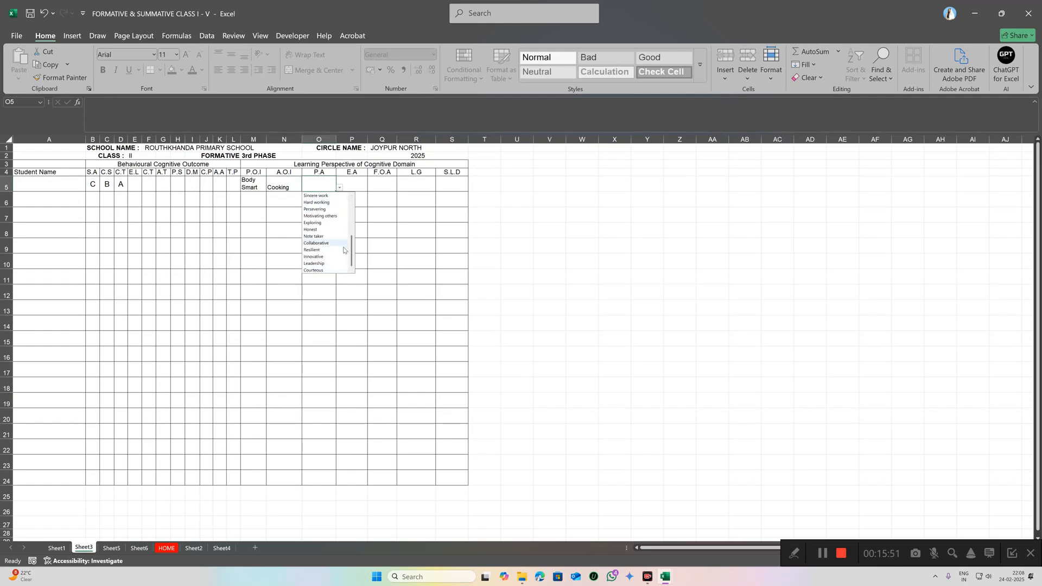
pyautogui.moveTo(354, 254); pyautogui.dragTo(350, 232)
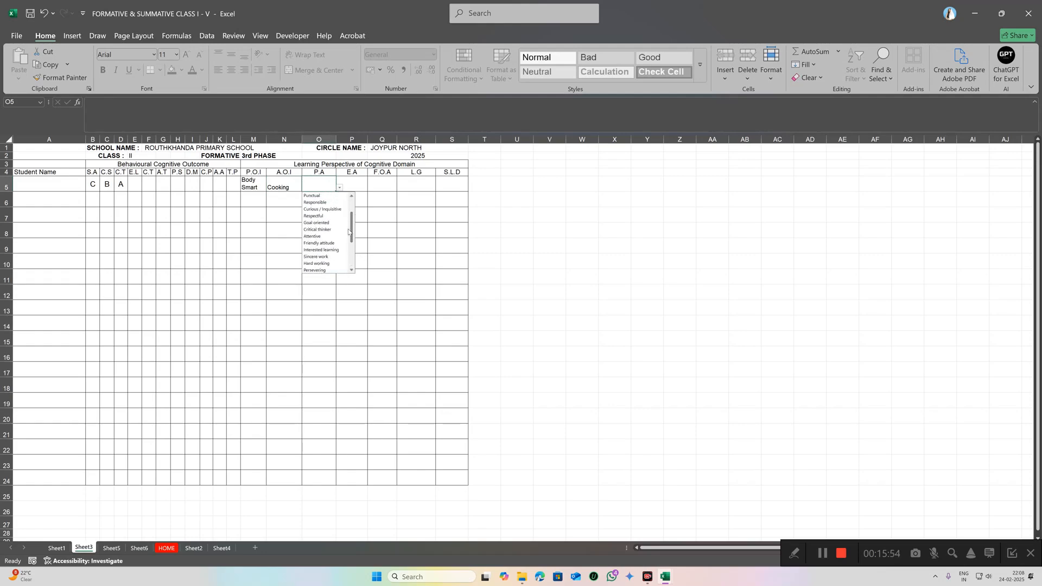
pyautogui.click(316, 210)
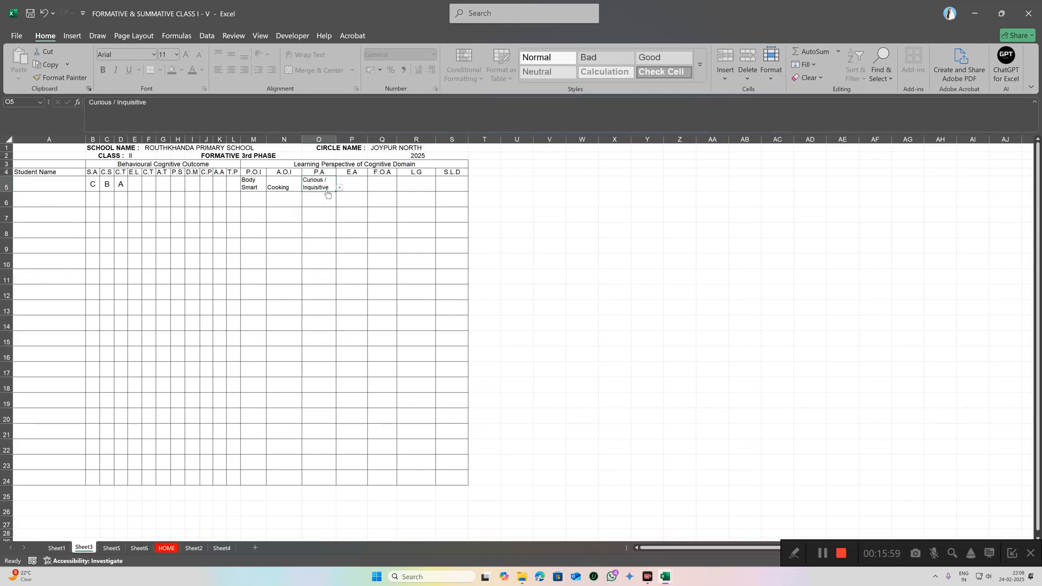
pyautogui.click(354, 187)
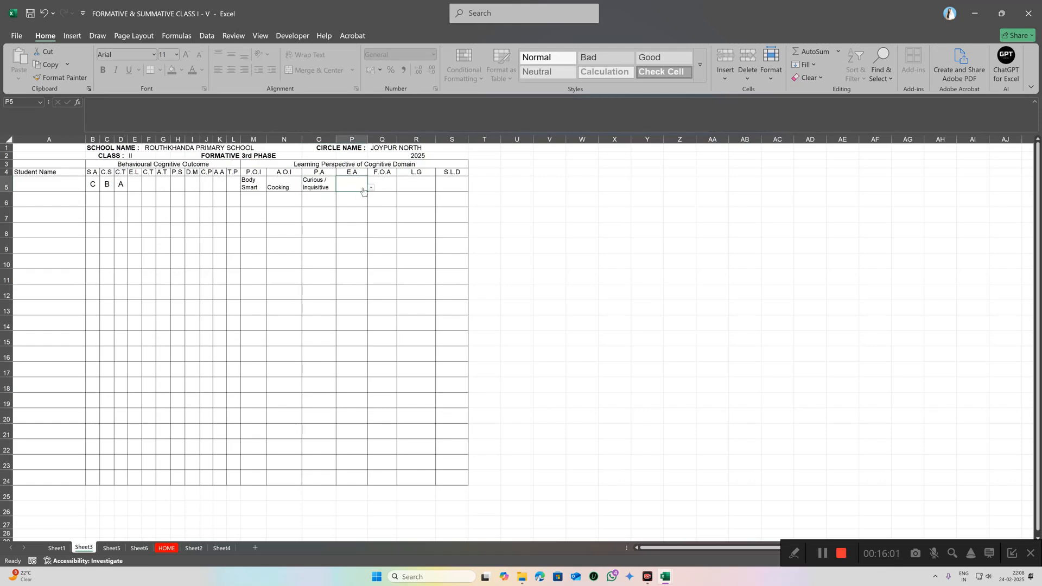
pyautogui.click(371, 188)
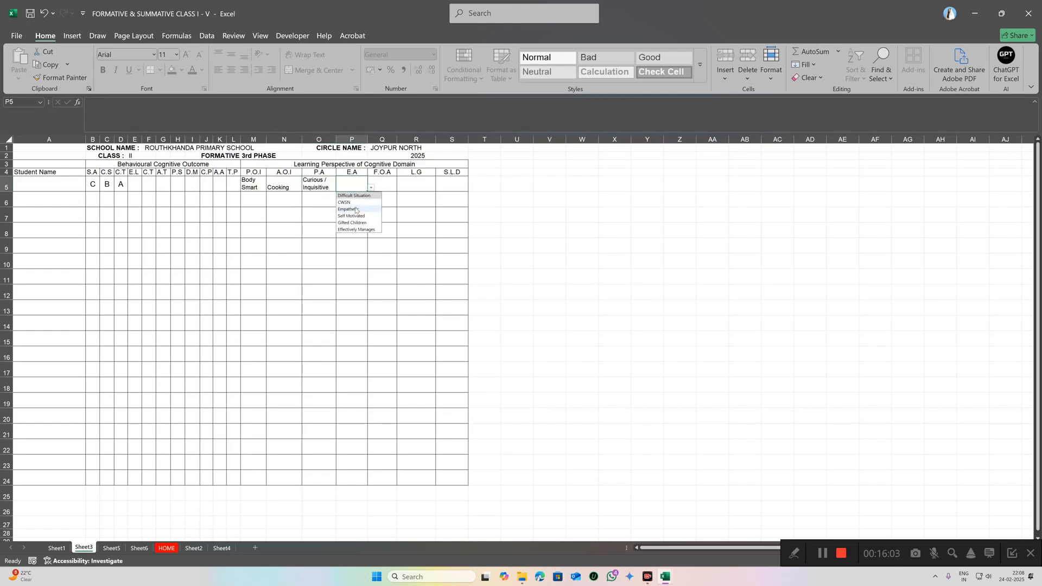
pyautogui.click(355, 209)
# Step: Set row 5's F.O.A to Appear Test, R5 to Pronunciation and S.L.D to None
pyautogui.click(386, 186)
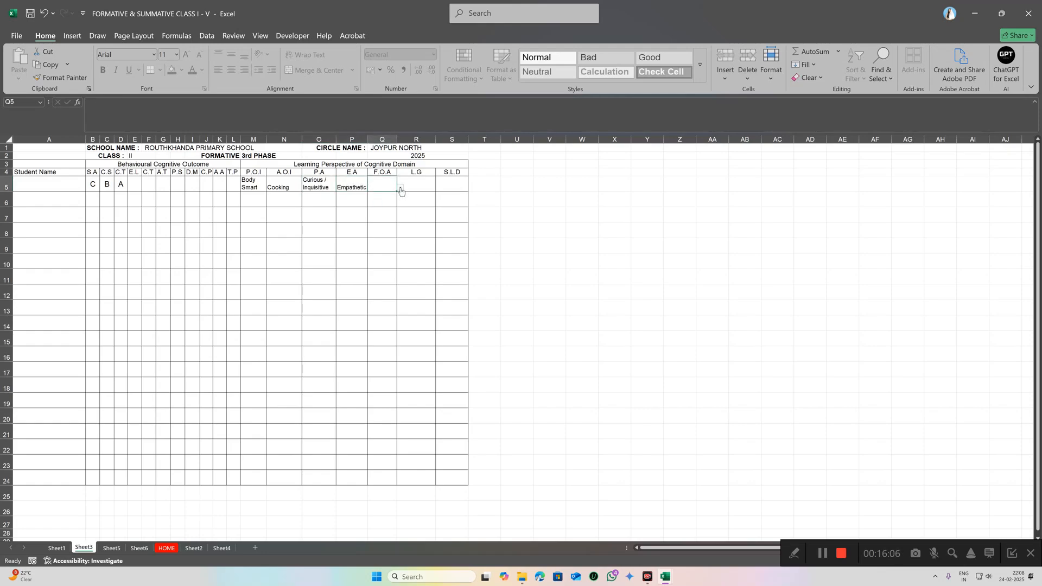
pyautogui.click(401, 188)
pyautogui.click(390, 214)
pyautogui.click(416, 187)
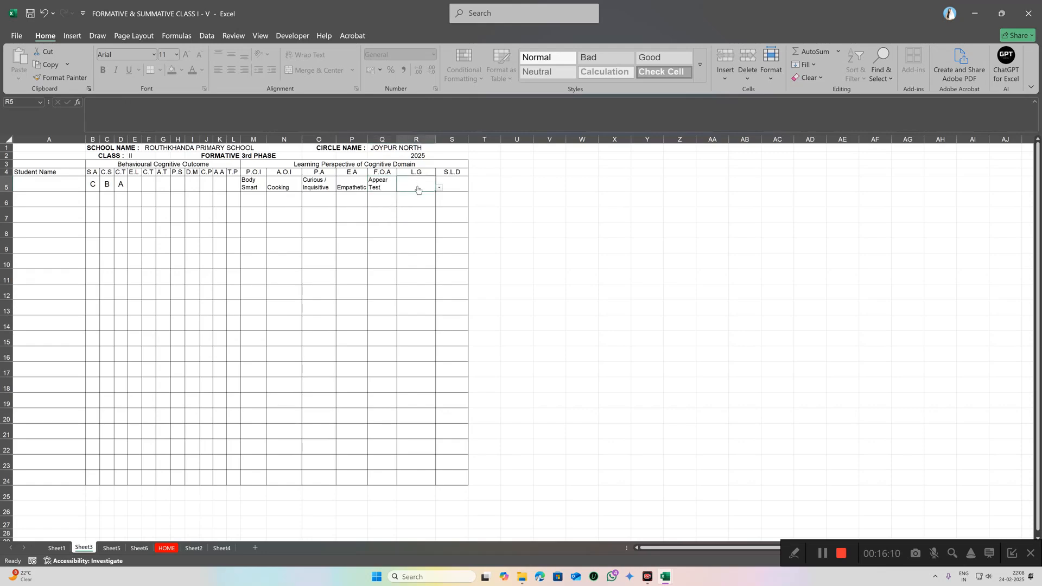
pyautogui.click(452, 185)
pyautogui.click(471, 188)
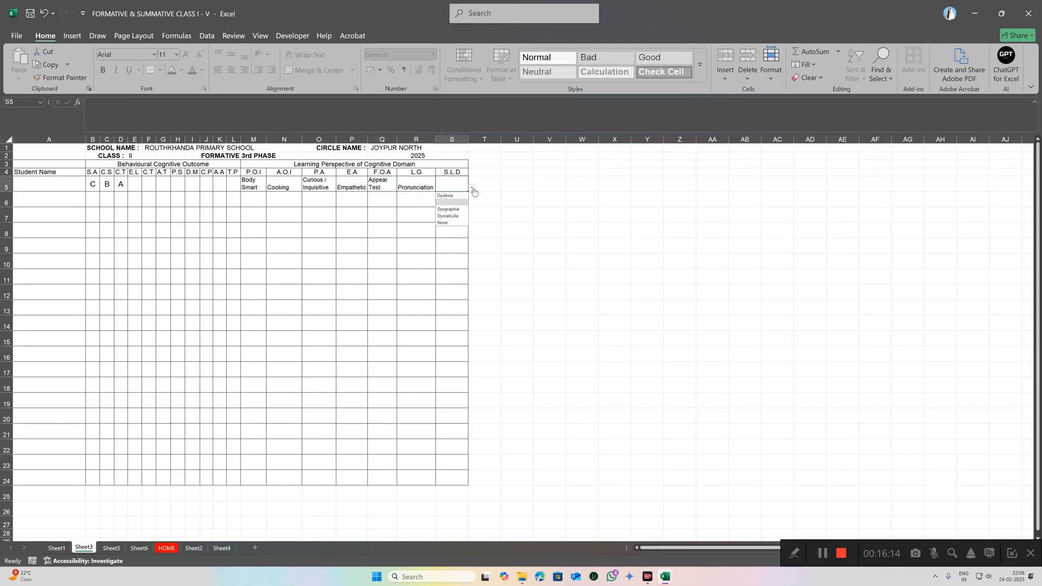
pyautogui.click(443, 222)
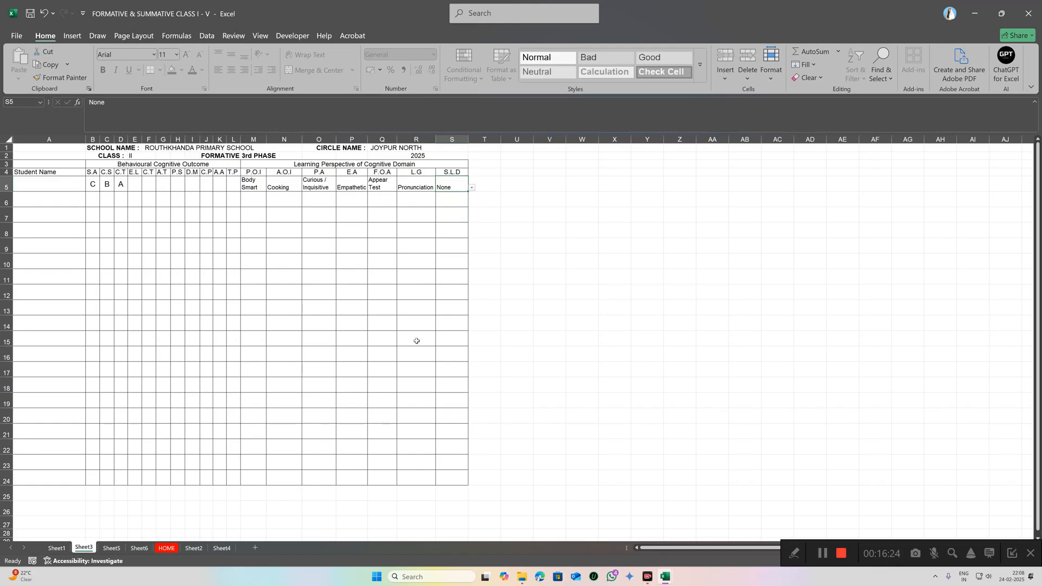
pyautogui.click(17, 36)
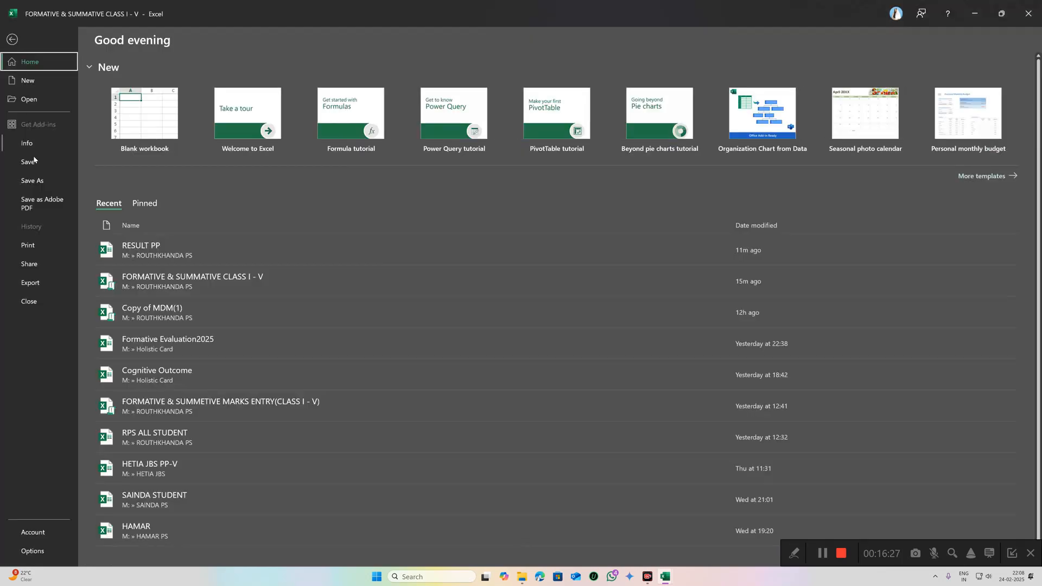
pyautogui.click(28, 246)
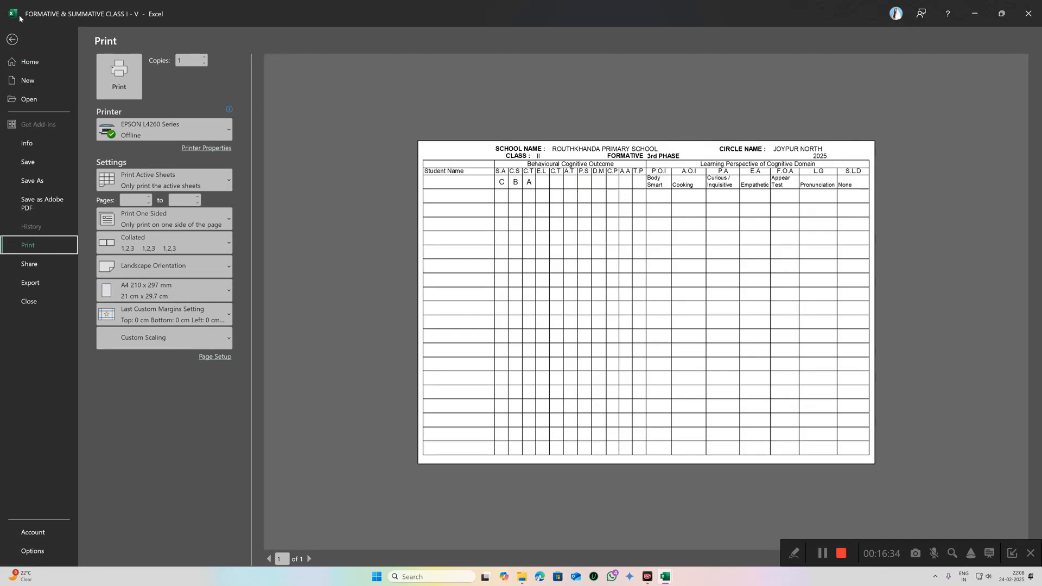
pyautogui.click(11, 40)
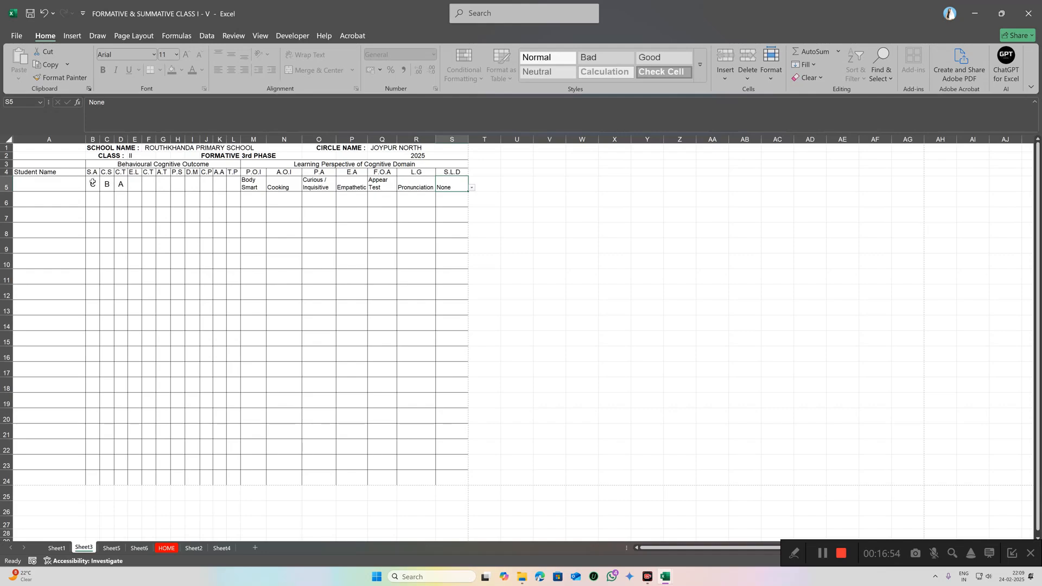
# Step: Clear row 5's entries B5:S5, then go via HOME to the Class I–V marks entry sheet
pyautogui.moveTo(92, 183); pyautogui.dragTo(450, 185)
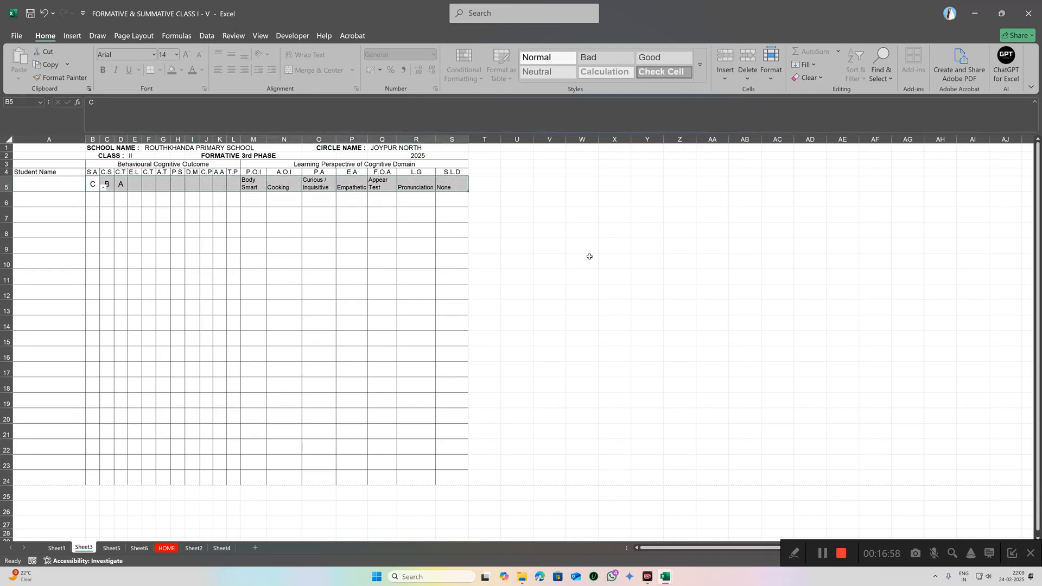
pyautogui.press('Delete')
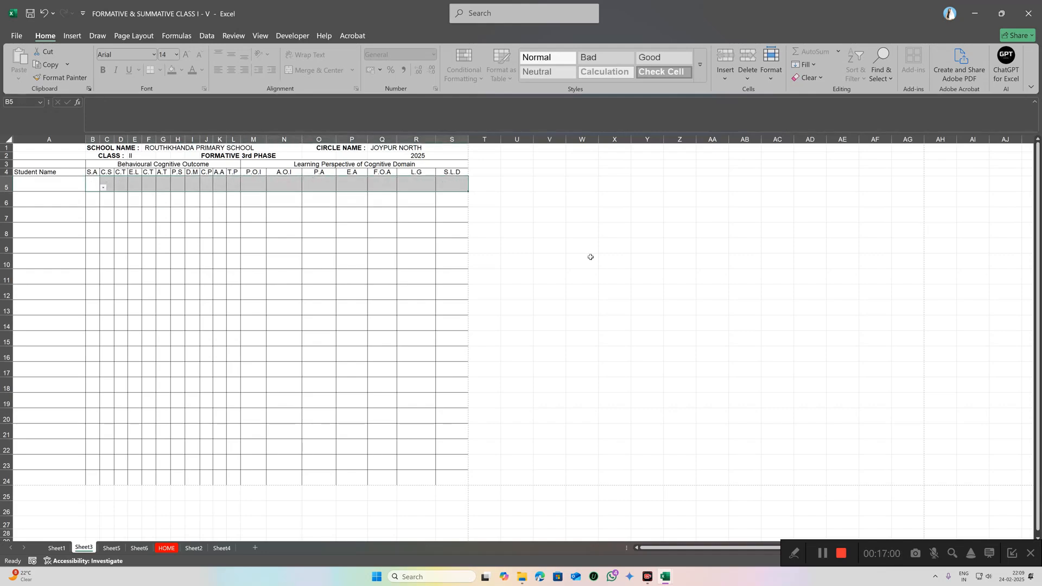
pyautogui.click(166, 548)
pyautogui.click(595, 245)
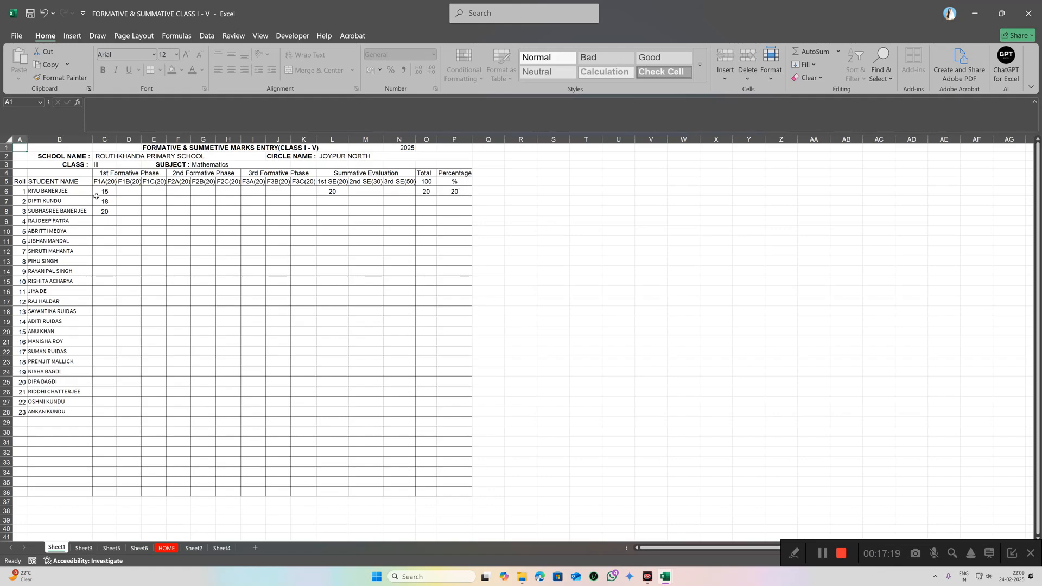
# Step: Clear all entered marks in C6:N36 after the protected-sheet warning blocks deleting C6:P8
pyautogui.moveTo(101, 191); pyautogui.dragTo(452, 211)
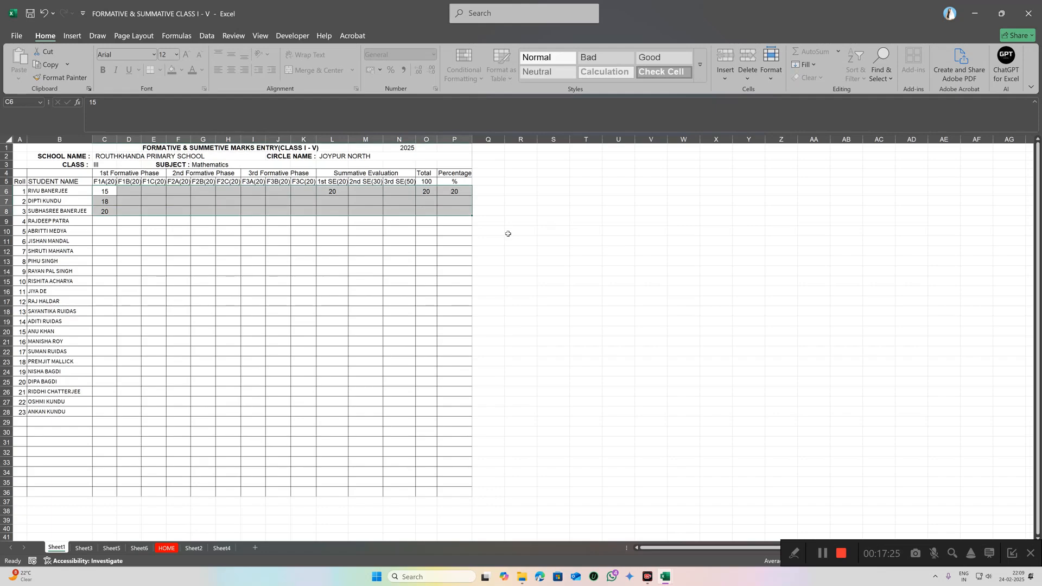
pyautogui.press('Delete')
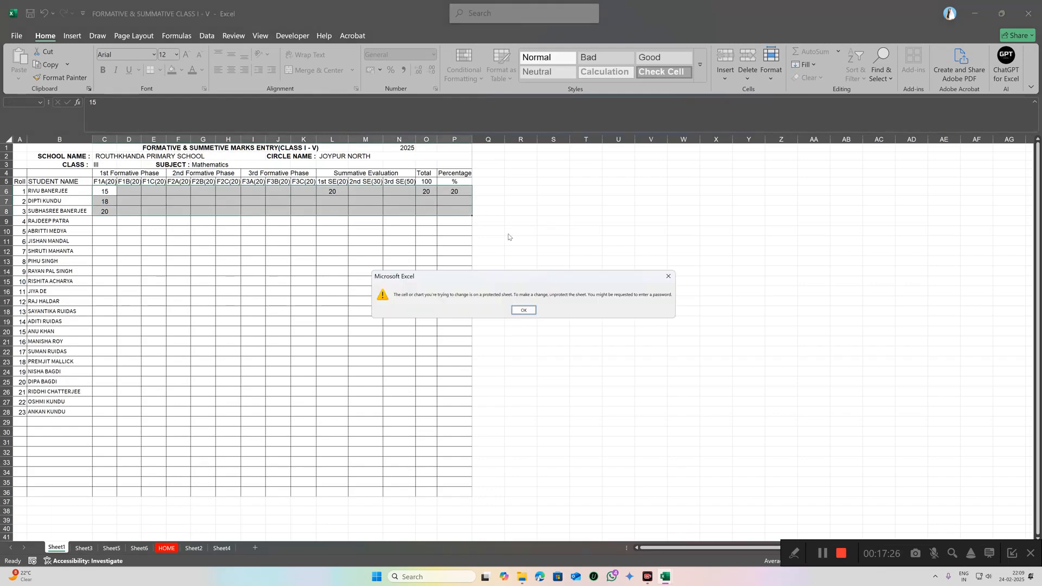
pyautogui.click(524, 310)
pyautogui.click(345, 205)
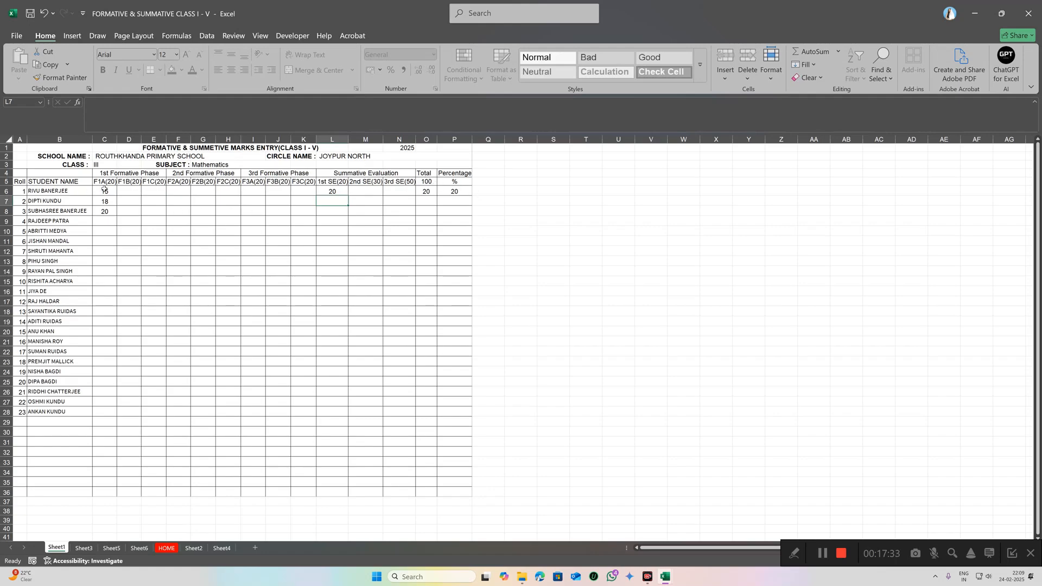
pyautogui.moveTo(99, 189); pyautogui.dragTo(401, 491)
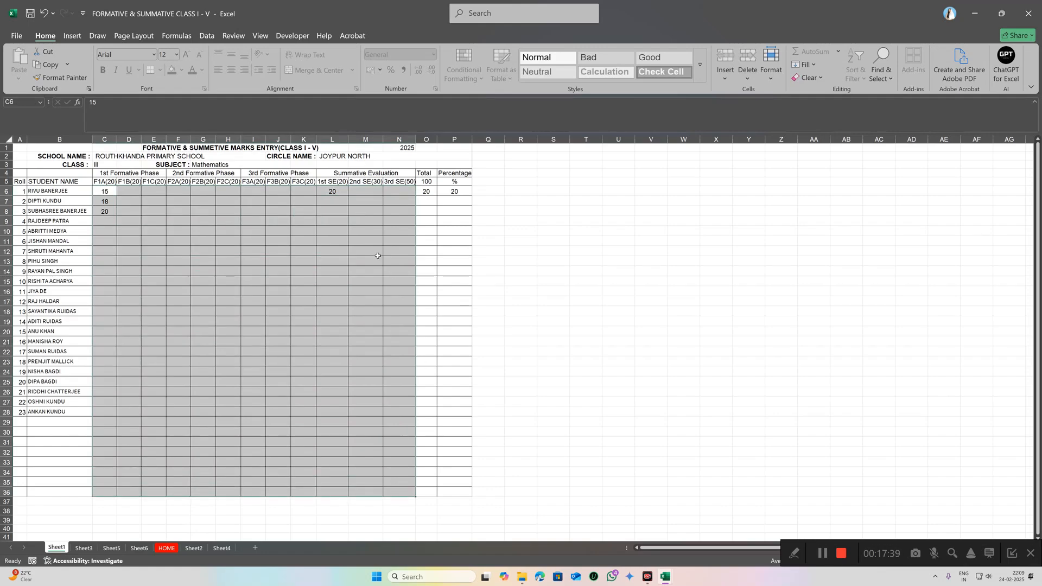
pyautogui.press('Delete')
# Step: Deselect the cleared range and switch to the Development of Personality and Life Skills sheet from HOME
pyautogui.click(507, 209)
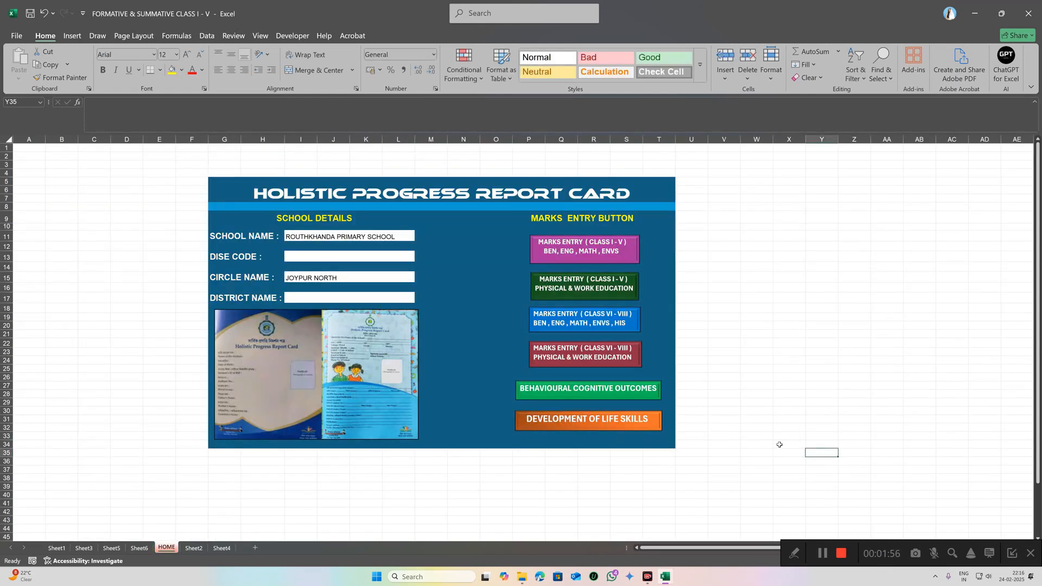
pyautogui.click(590, 423)
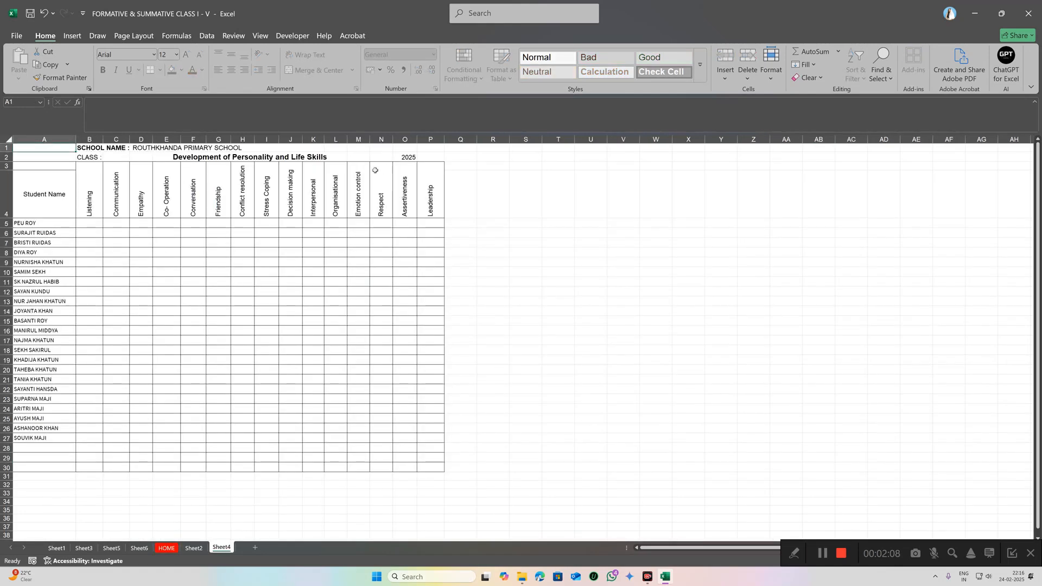
# Step: Set the class in C2 to V using its dropdown
pyautogui.click(116, 158)
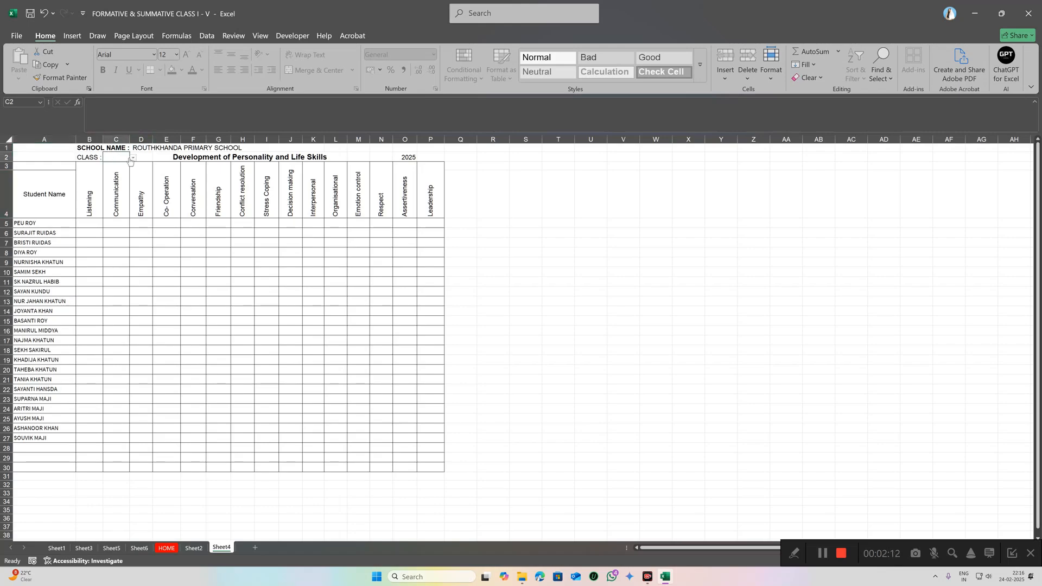
pyautogui.click(132, 158)
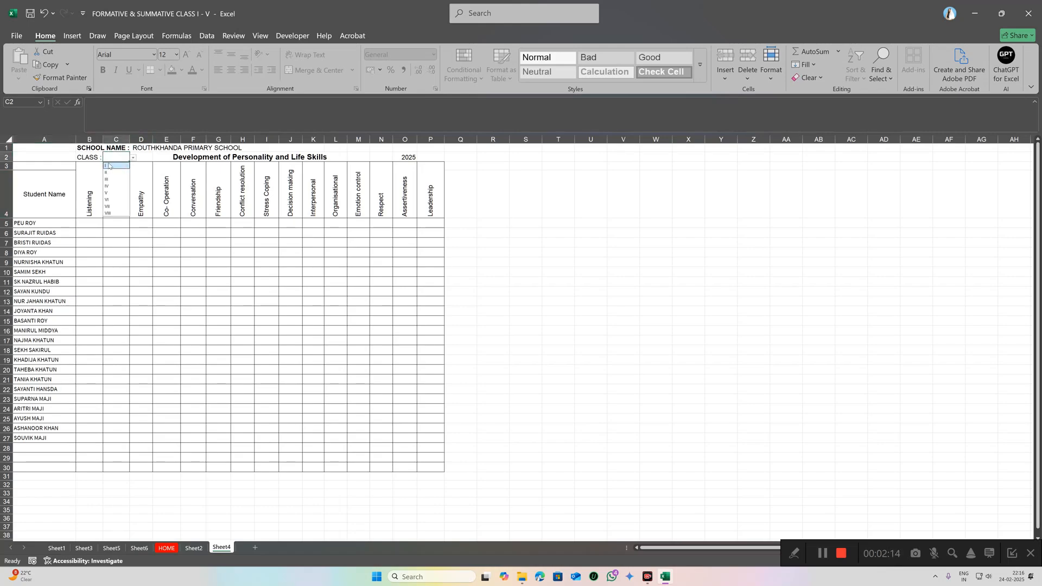
pyautogui.click(111, 193)
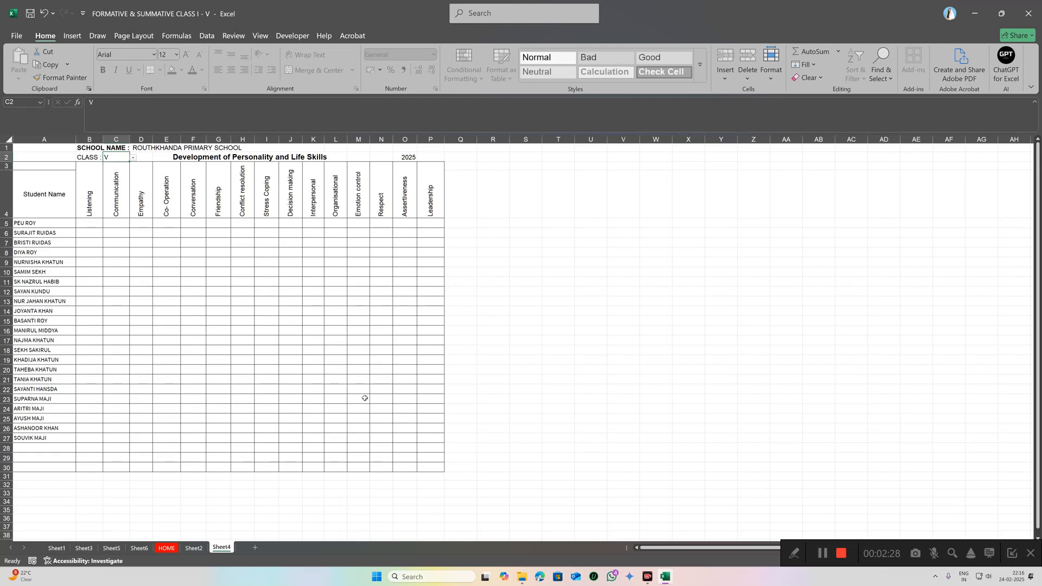
# Step: Grade the first student C for Listening, B for Communication, C for Empathy and C for Co-Operation
pyautogui.click(91, 222)
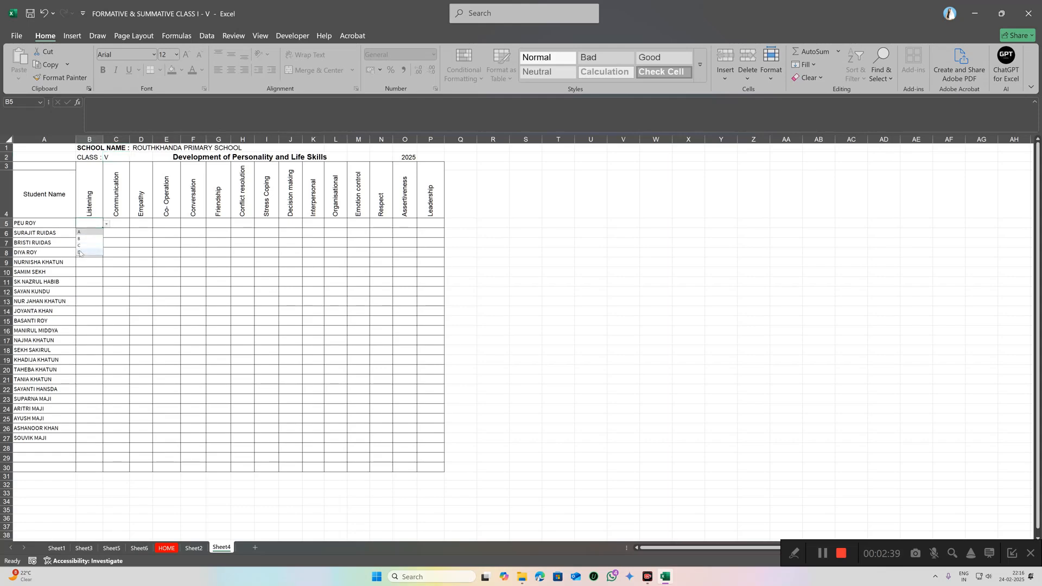
pyautogui.click(79, 245)
pyautogui.click(116, 225)
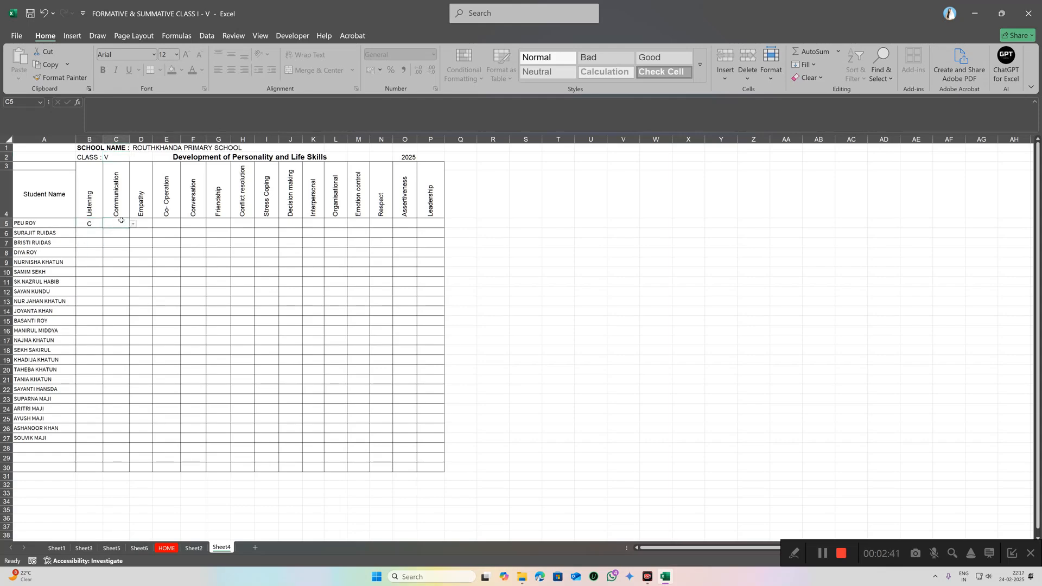
pyautogui.click(134, 225)
pyautogui.click(112, 236)
pyautogui.click(163, 224)
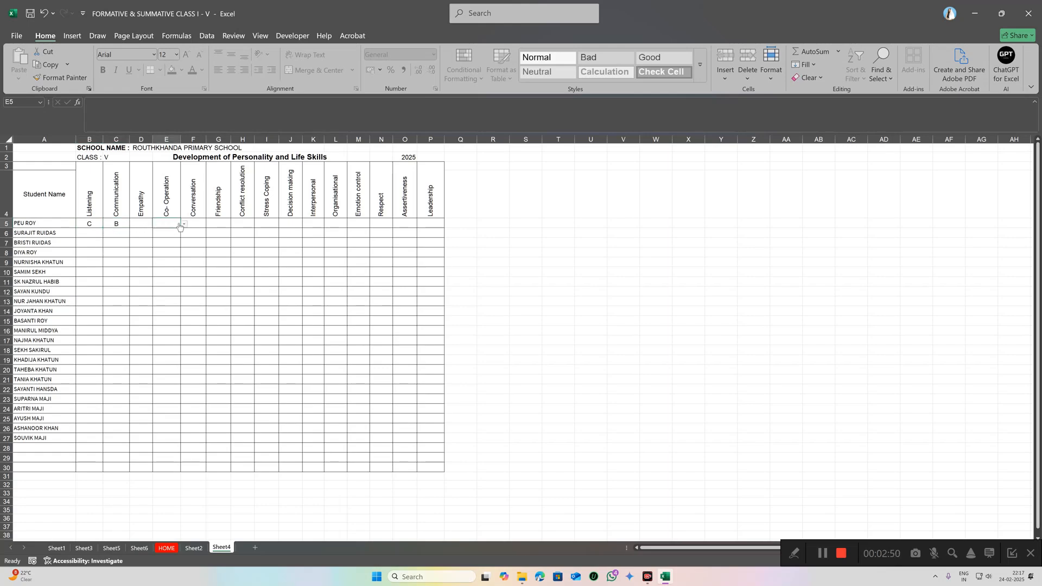
pyautogui.click(185, 225)
pyautogui.click(158, 247)
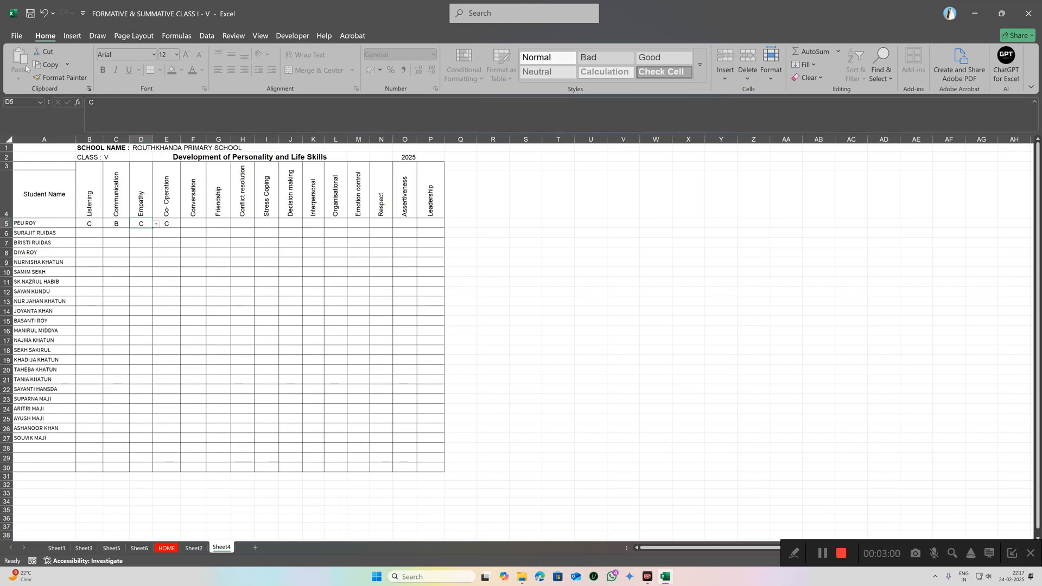
# Step: Print-preview the life skills sheet, then return to the HOME dashboard
pyautogui.click(13, 37)
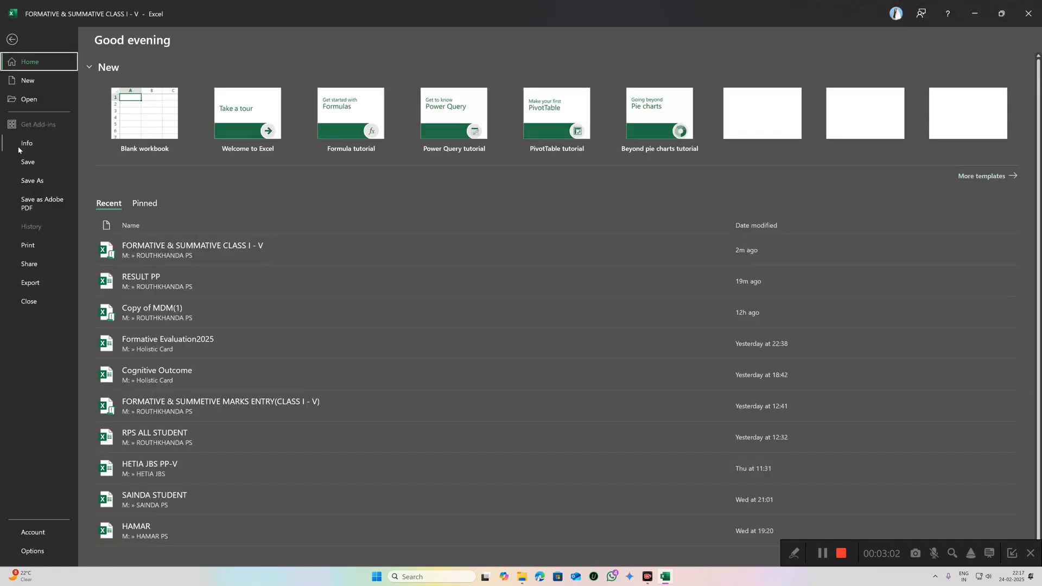
pyautogui.click(28, 246)
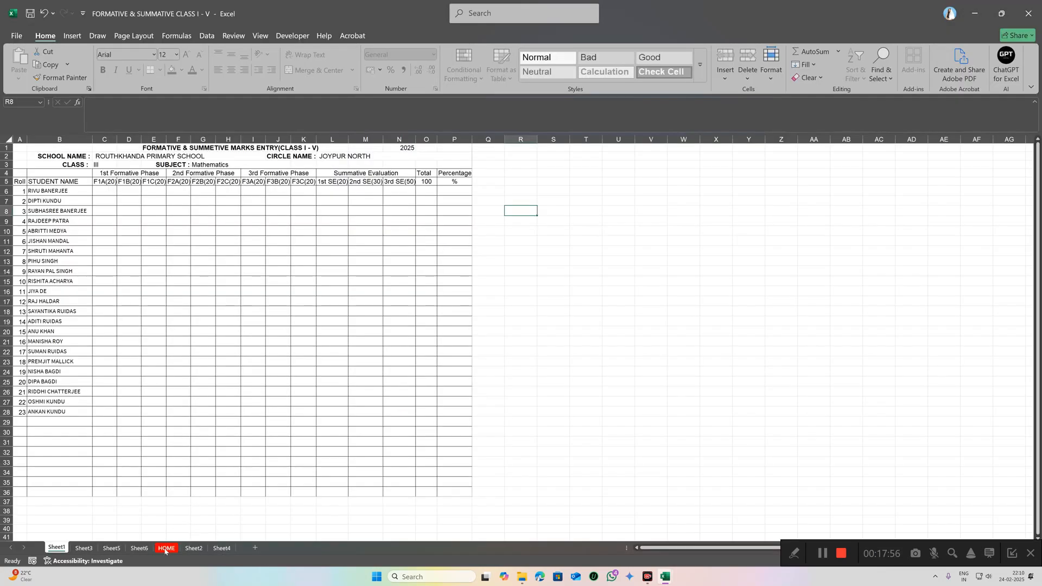
pyautogui.click(165, 548)
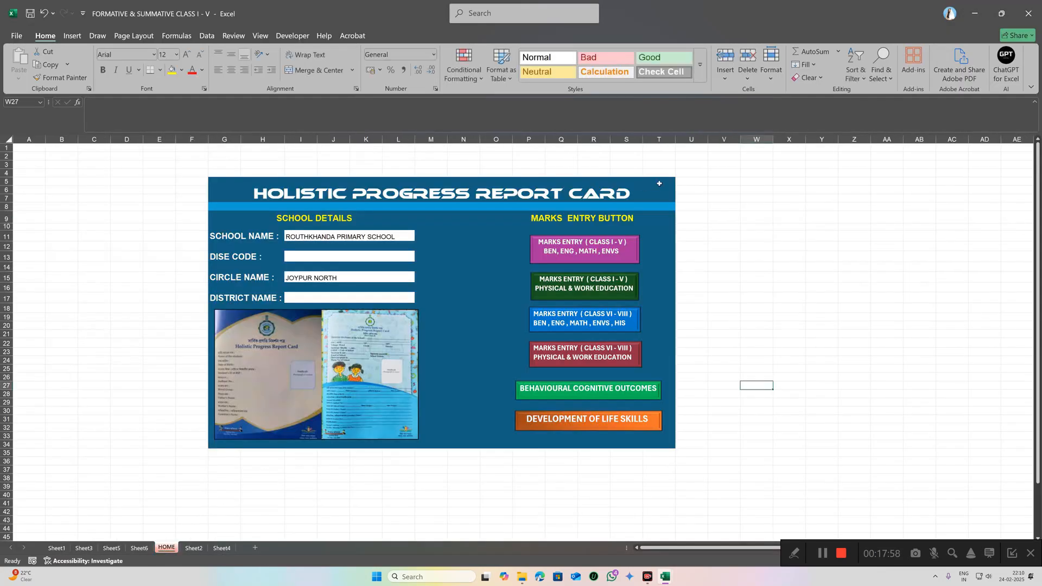